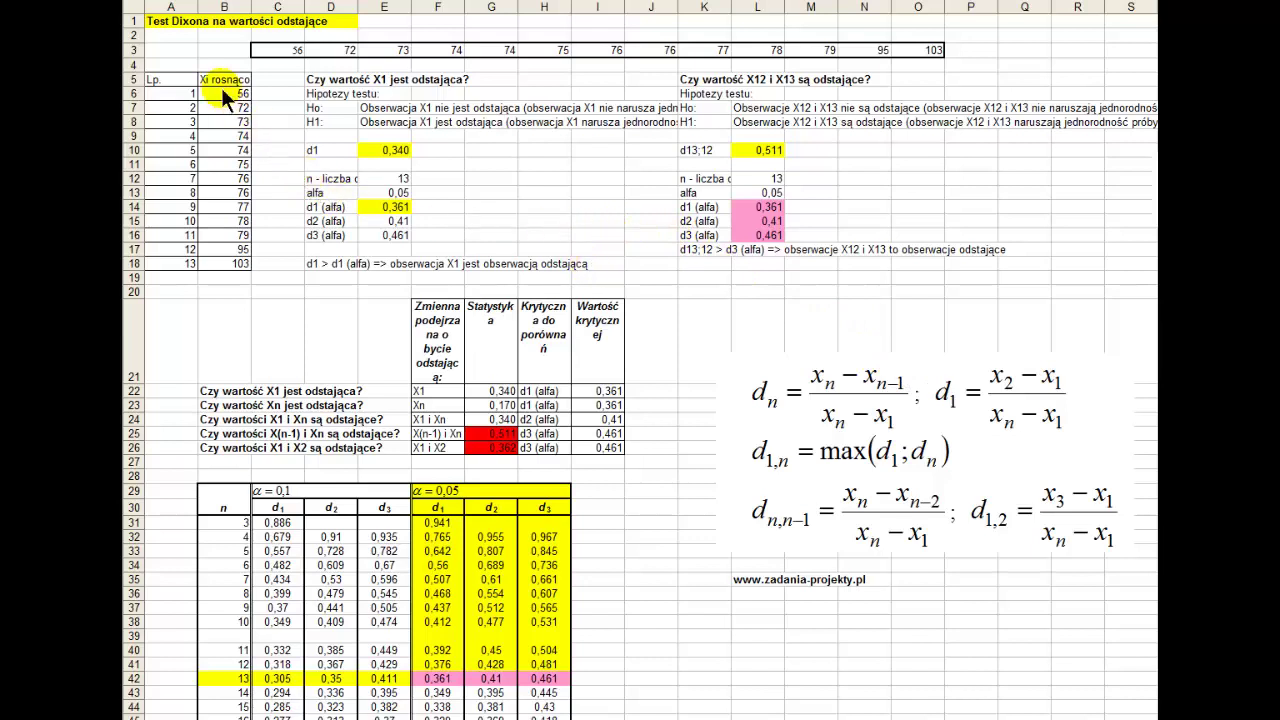
Mark the sorted column B values, singling out the extremes 56, 72, 95 and 103.
drag(222, 88, 232, 264)
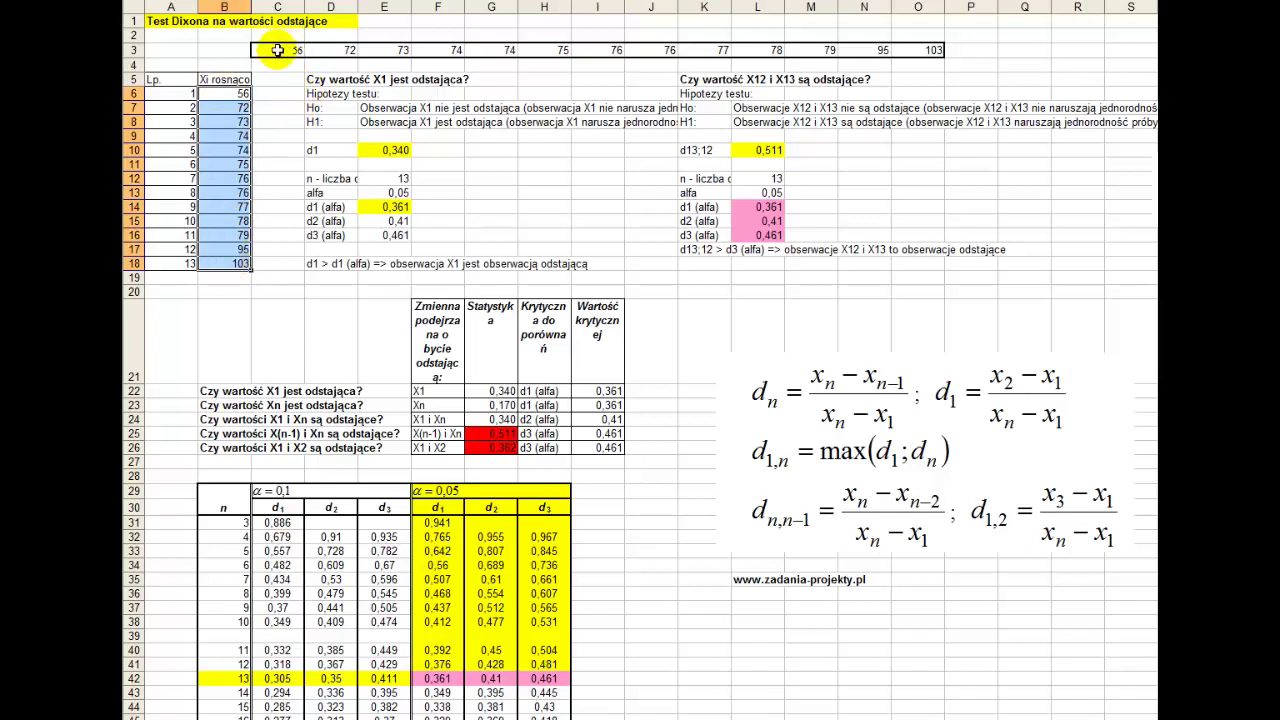
drag(277, 50, 916, 58)
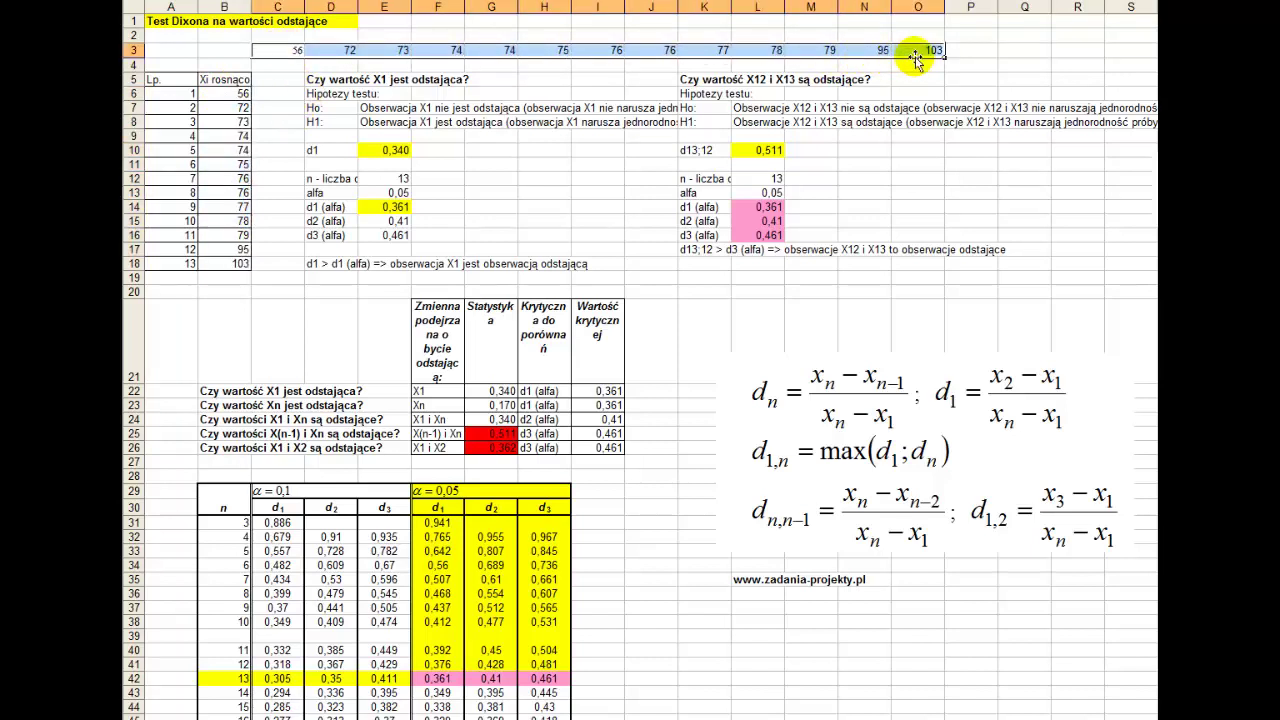
drag(222, 92, 222, 264)
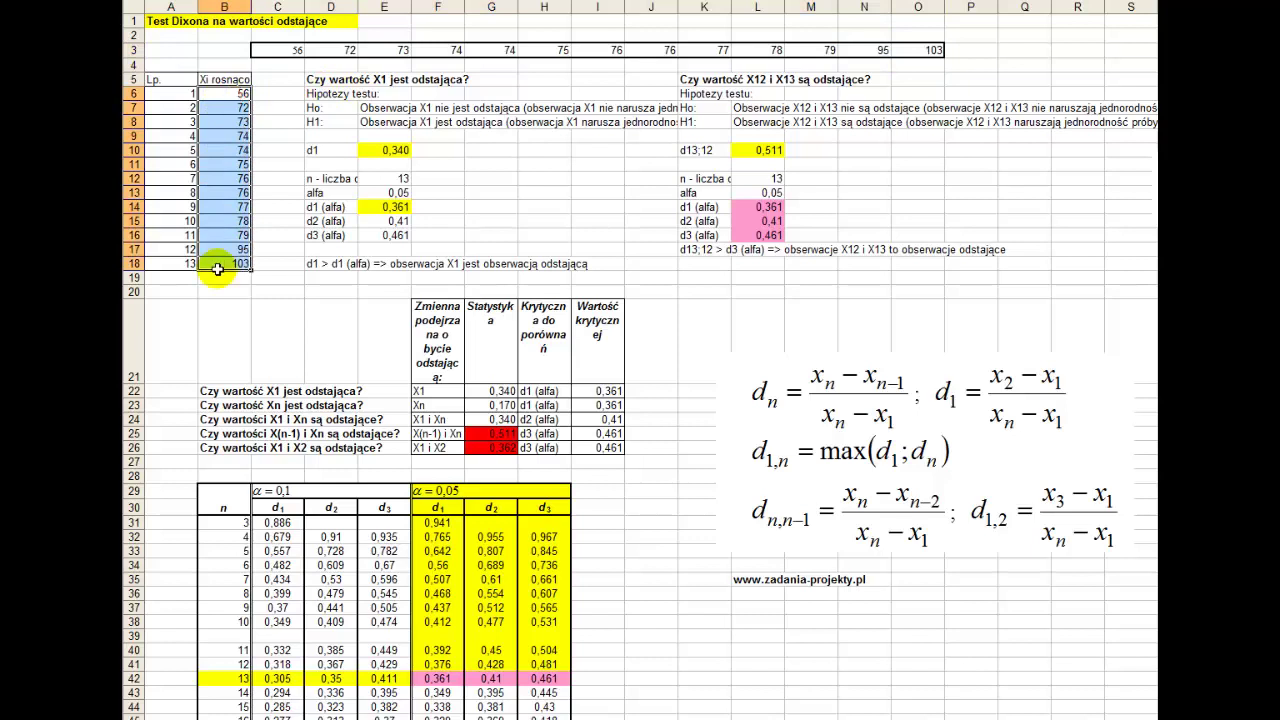
click(213, 93)
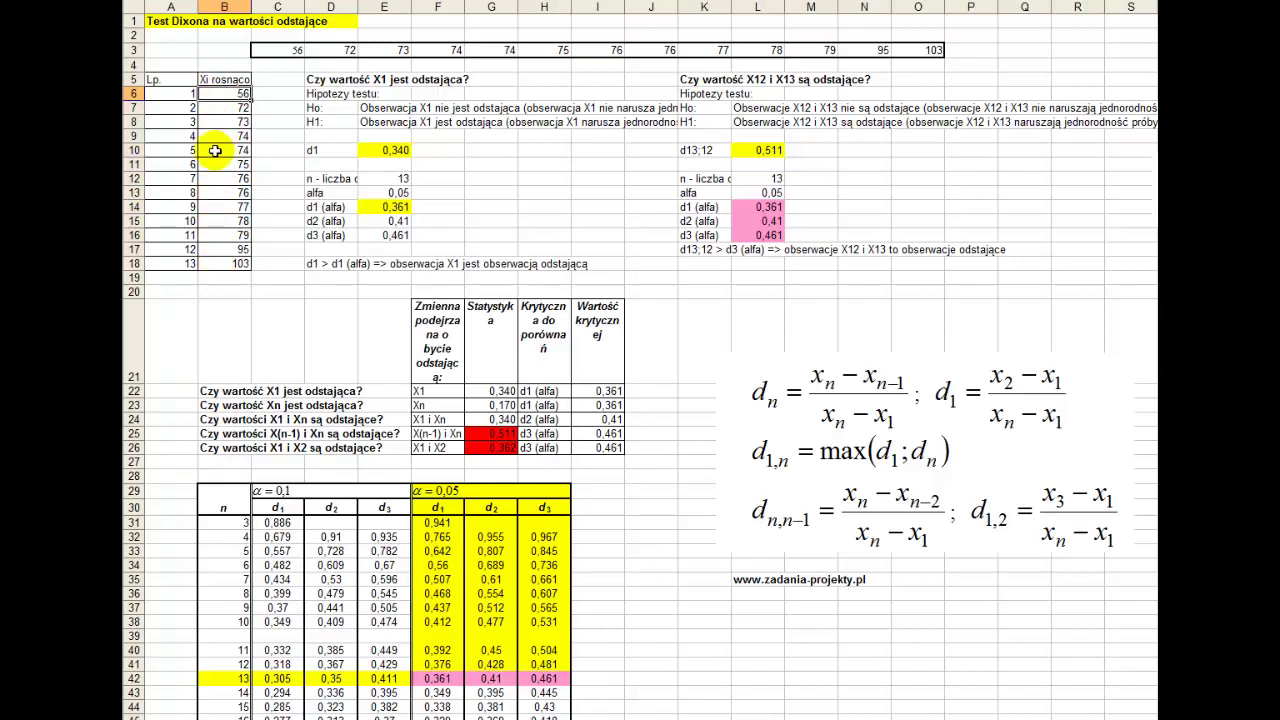
drag(228, 92, 225, 107)
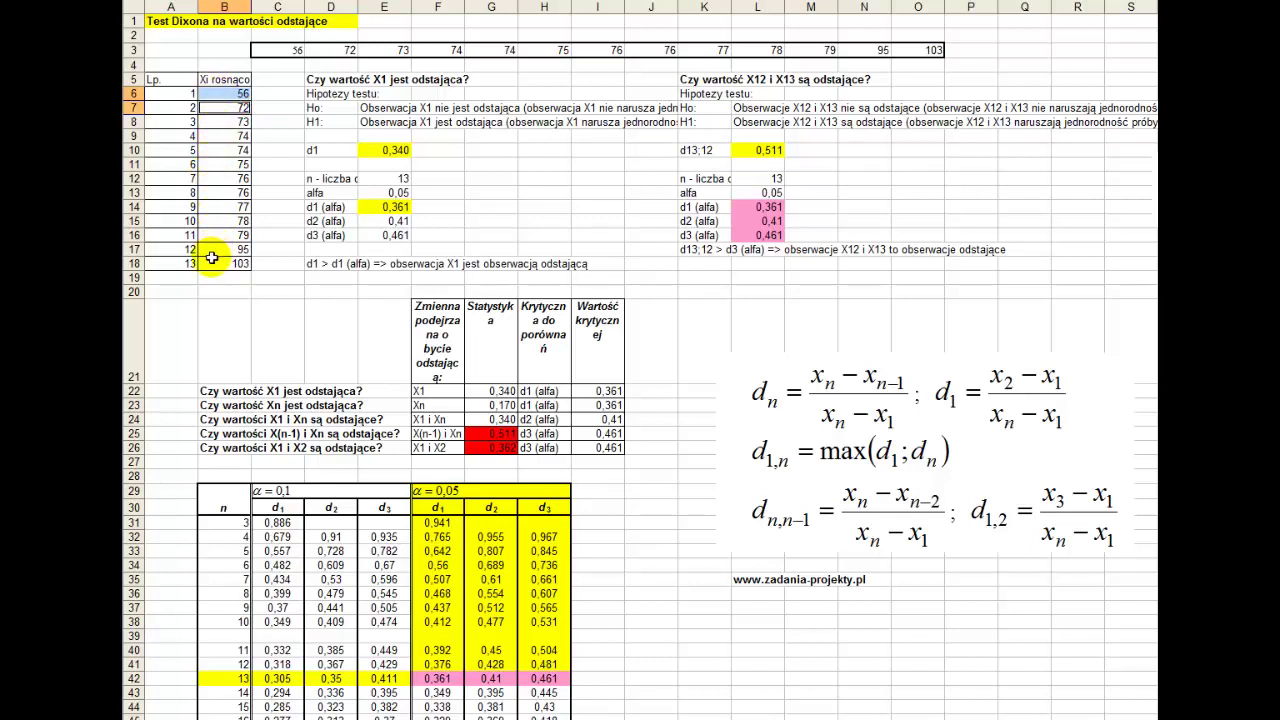
click(238, 88)
ctrl+click(213, 259)
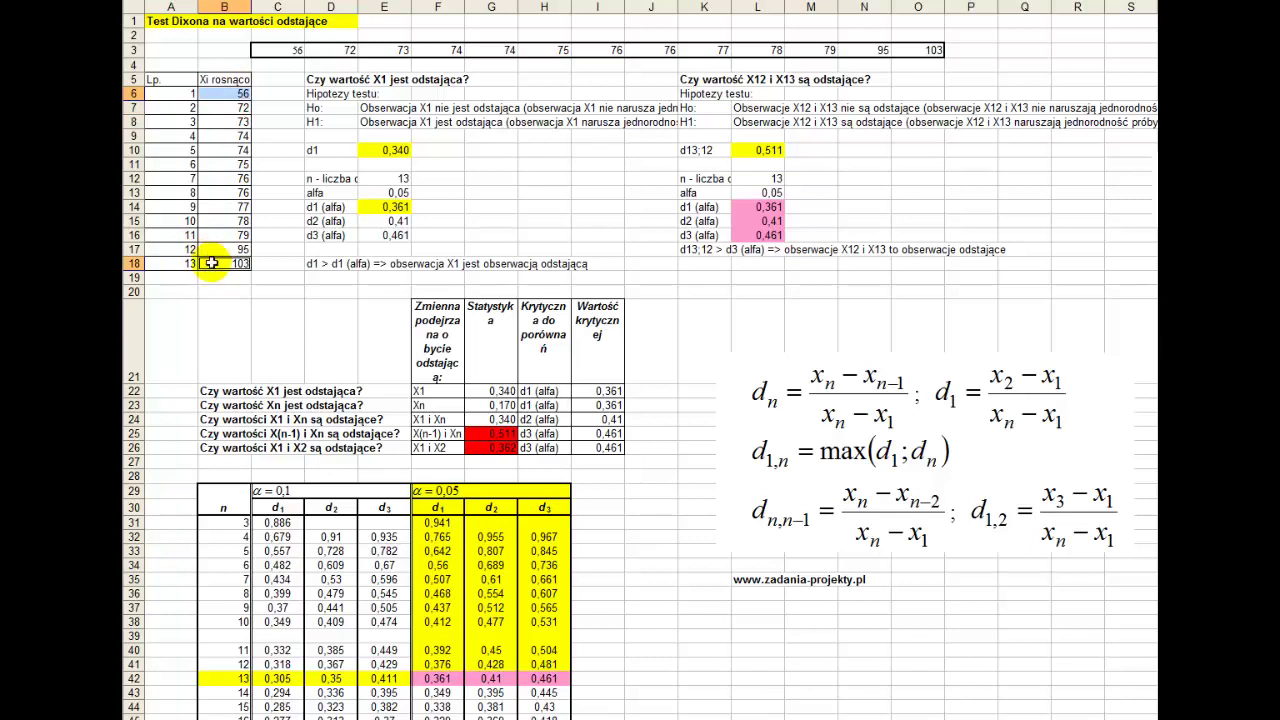
click(213, 262)
drag(213, 251, 213, 260)
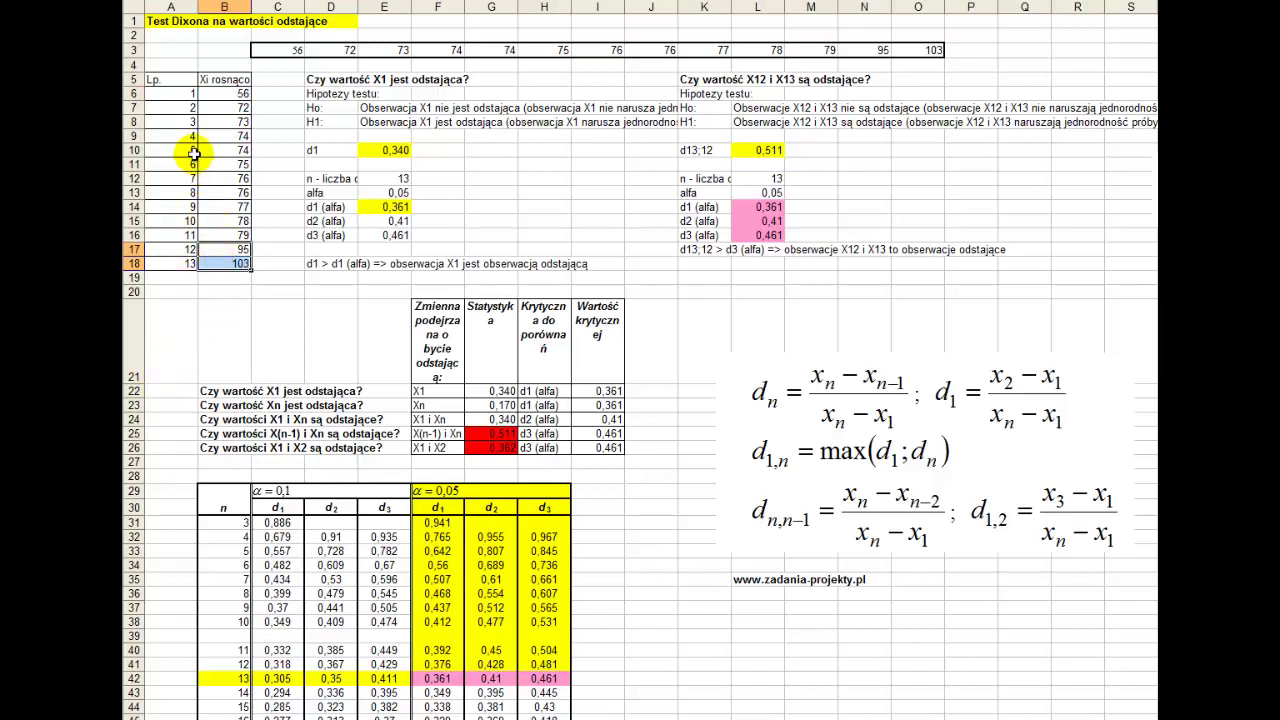
Select the suspected-variable list F22:F26, from X1 and Xn through X1 i X2.
click(435, 395)
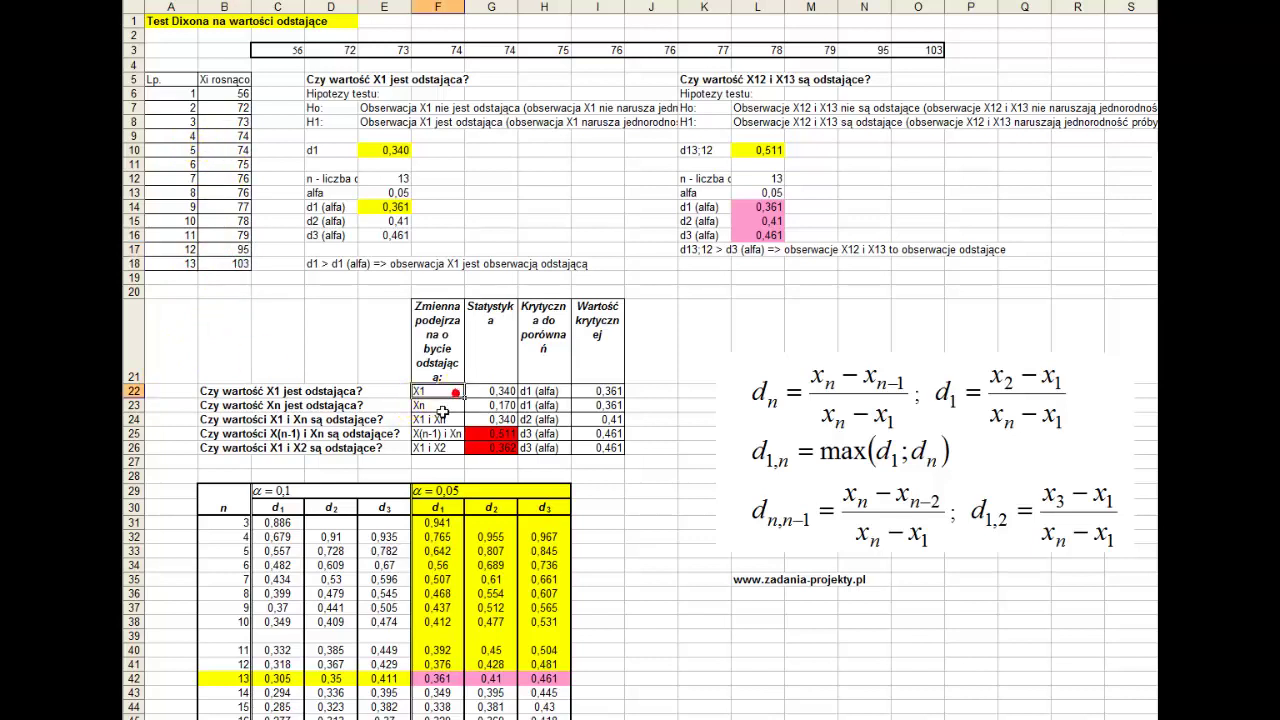
click(442, 408)
click(440, 420)
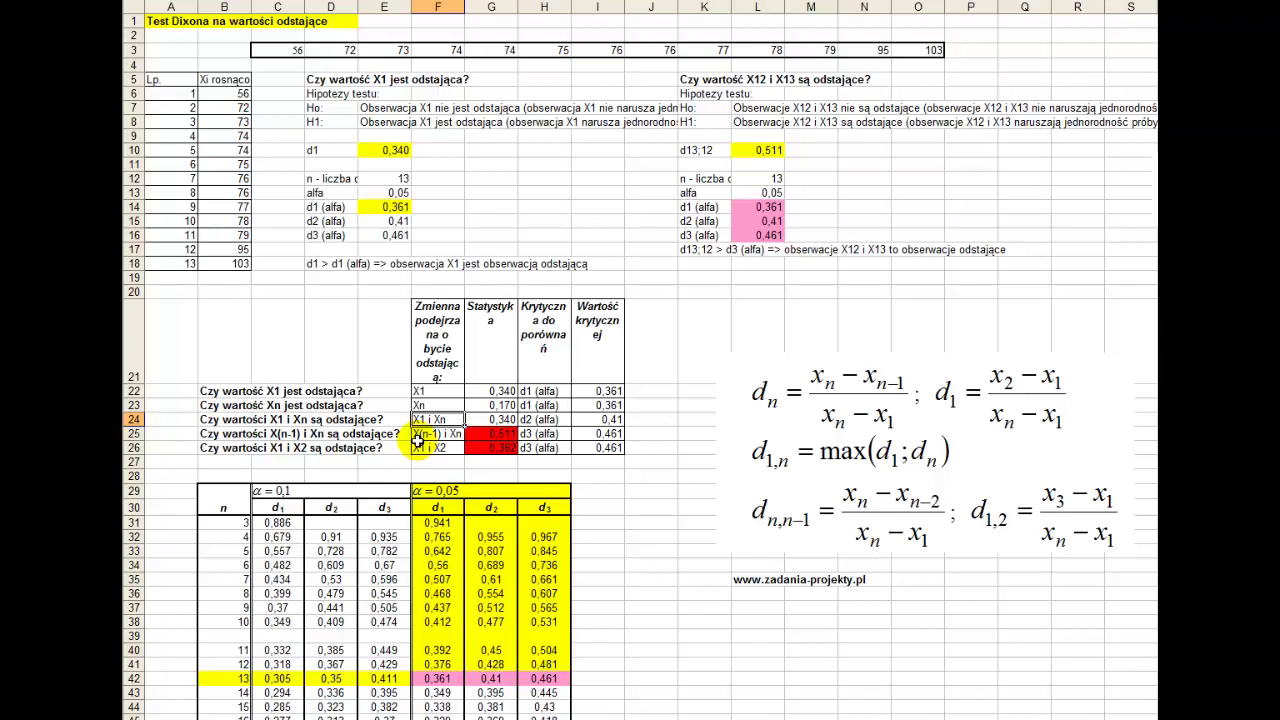
click(433, 433)
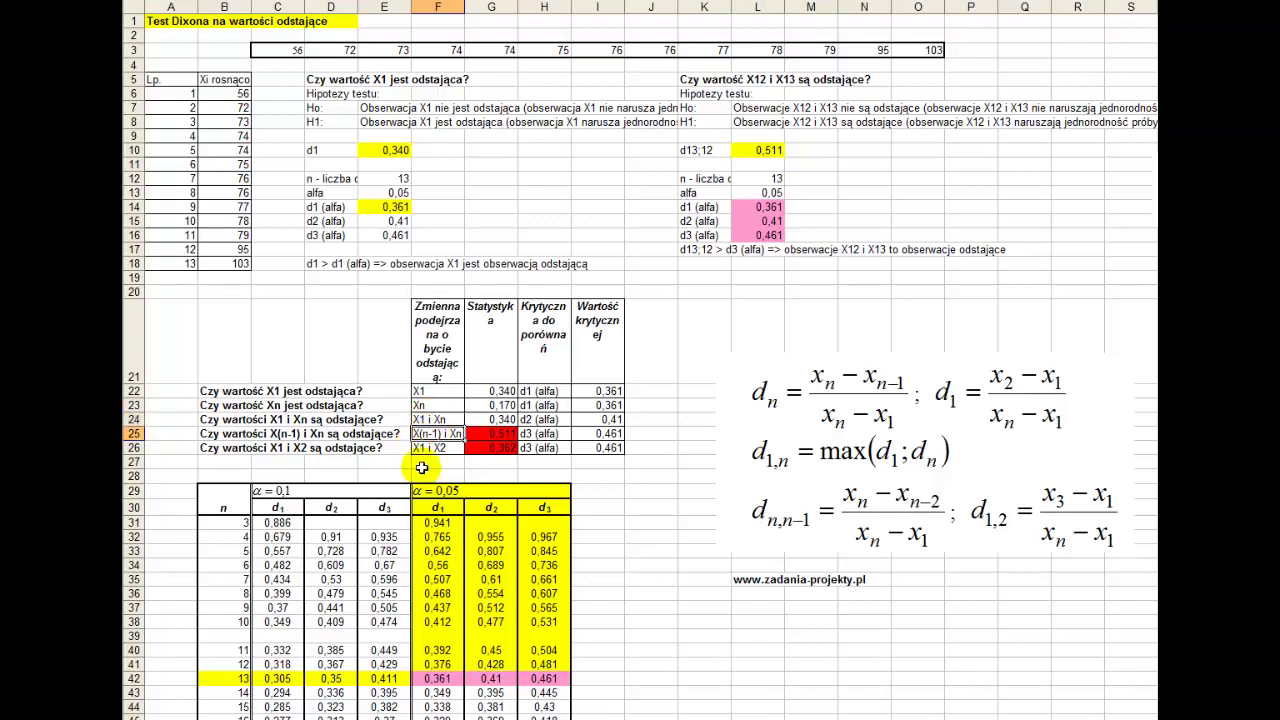
click(436, 448)
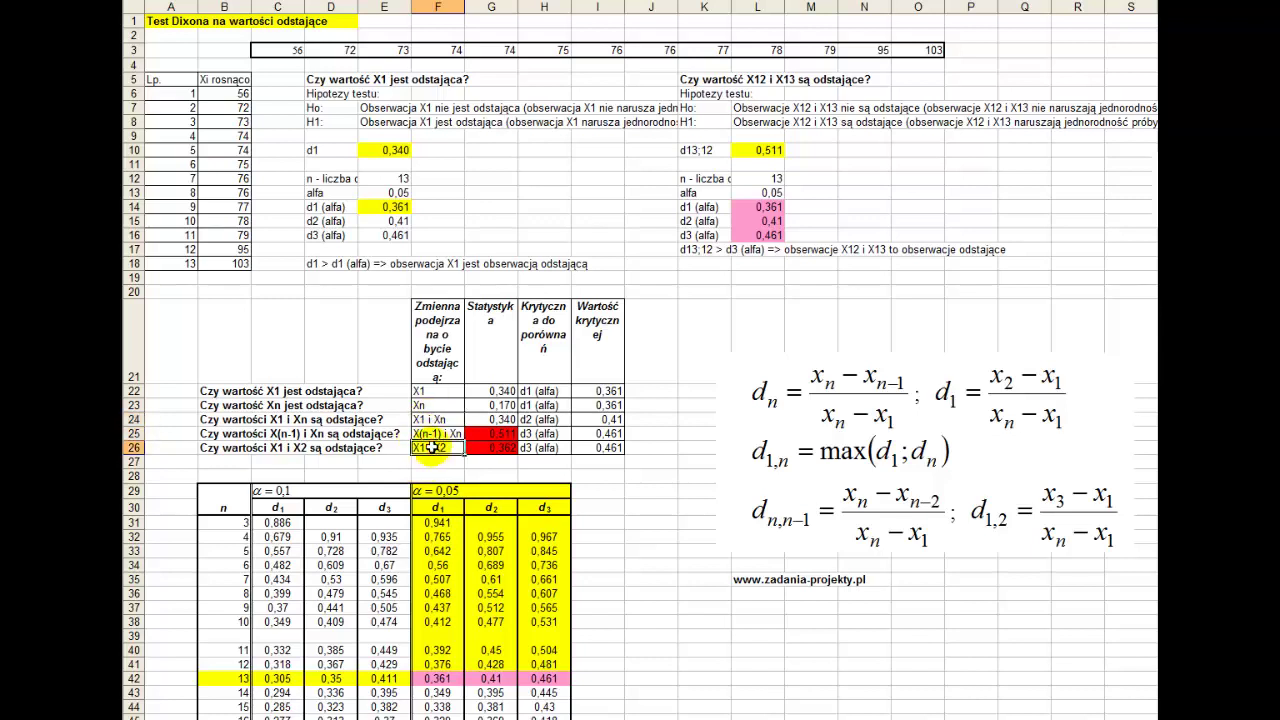
click(431, 394)
drag(431, 394, 429, 446)
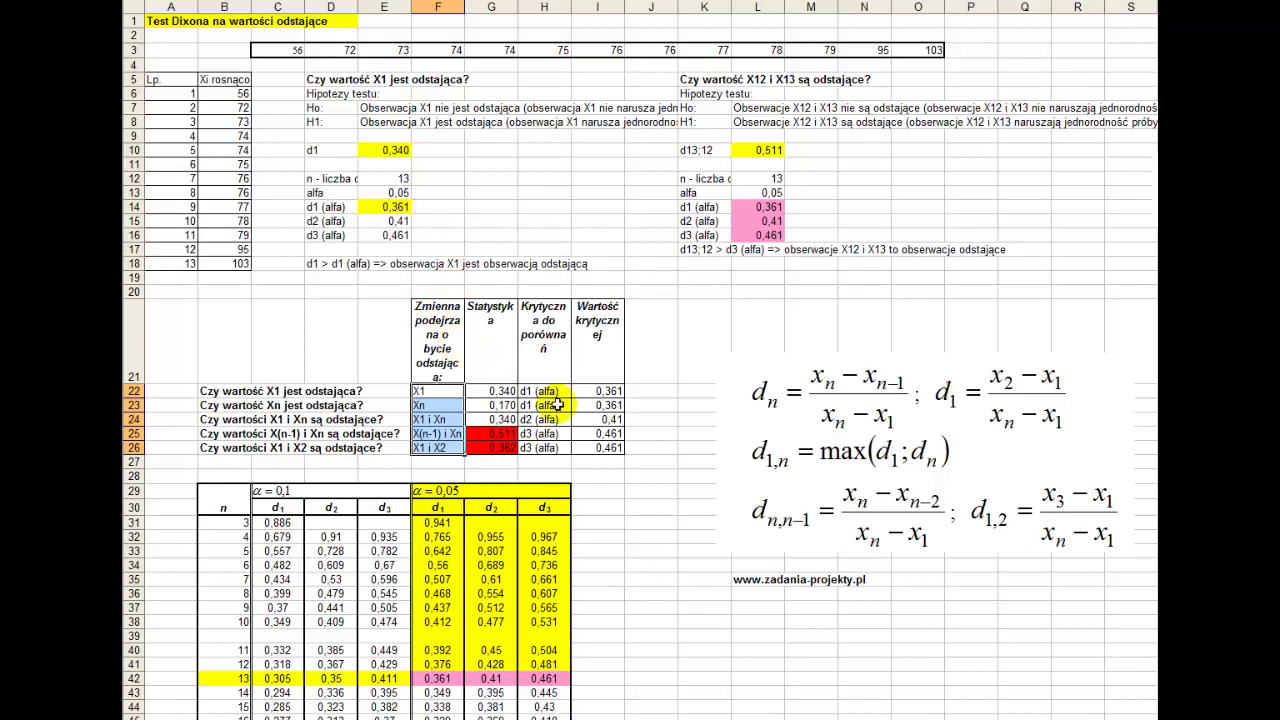
Review the question headings in D5 and K5 and the null hypothesis text in E7.
click(329, 93)
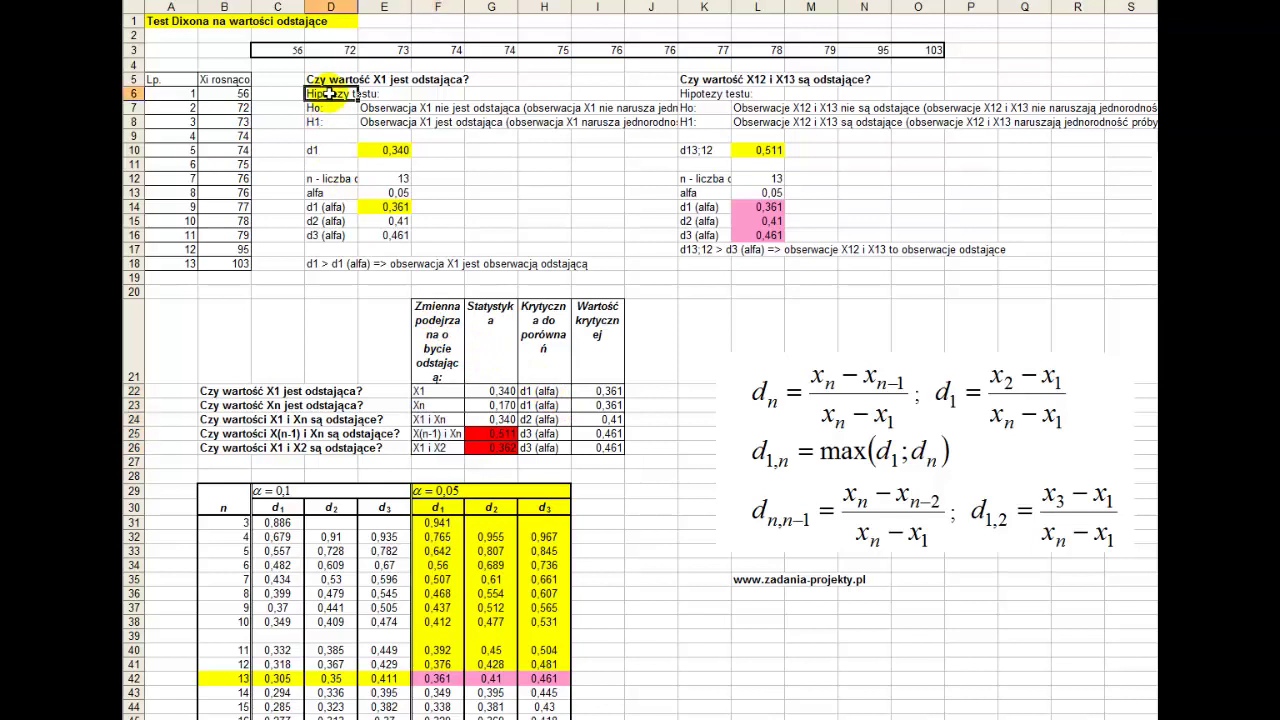
click(327, 79)
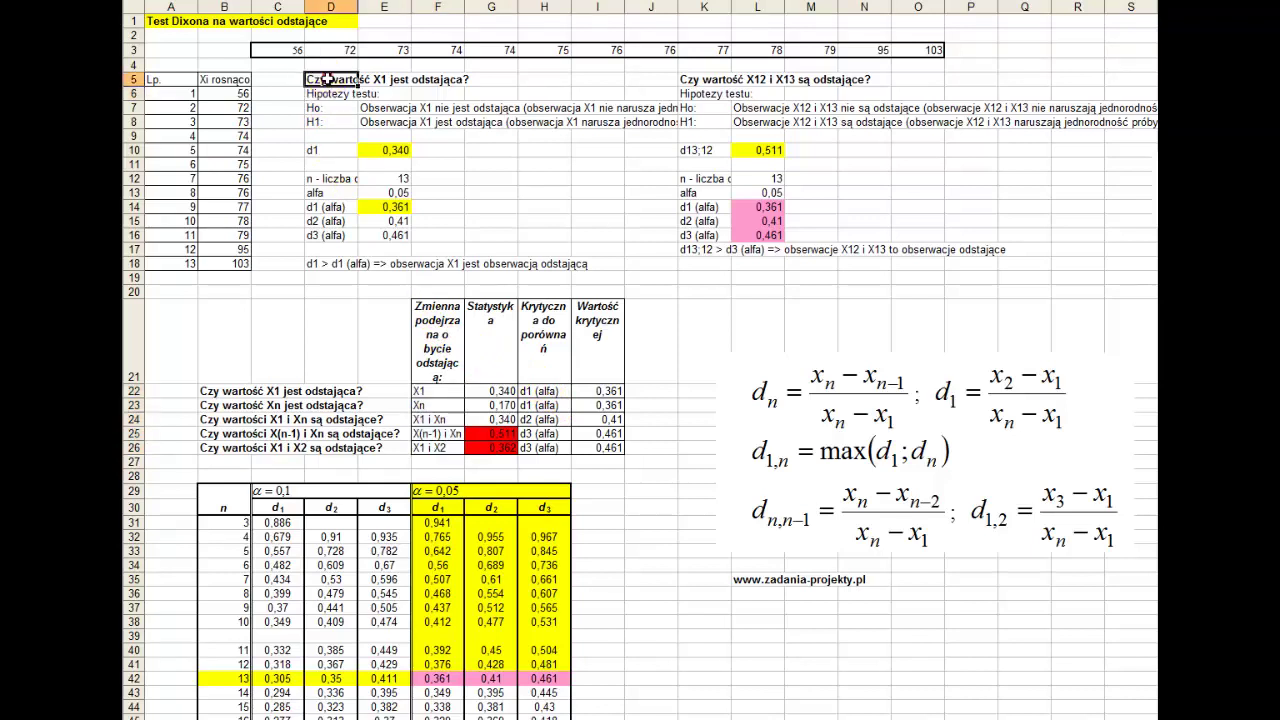
click(683, 80)
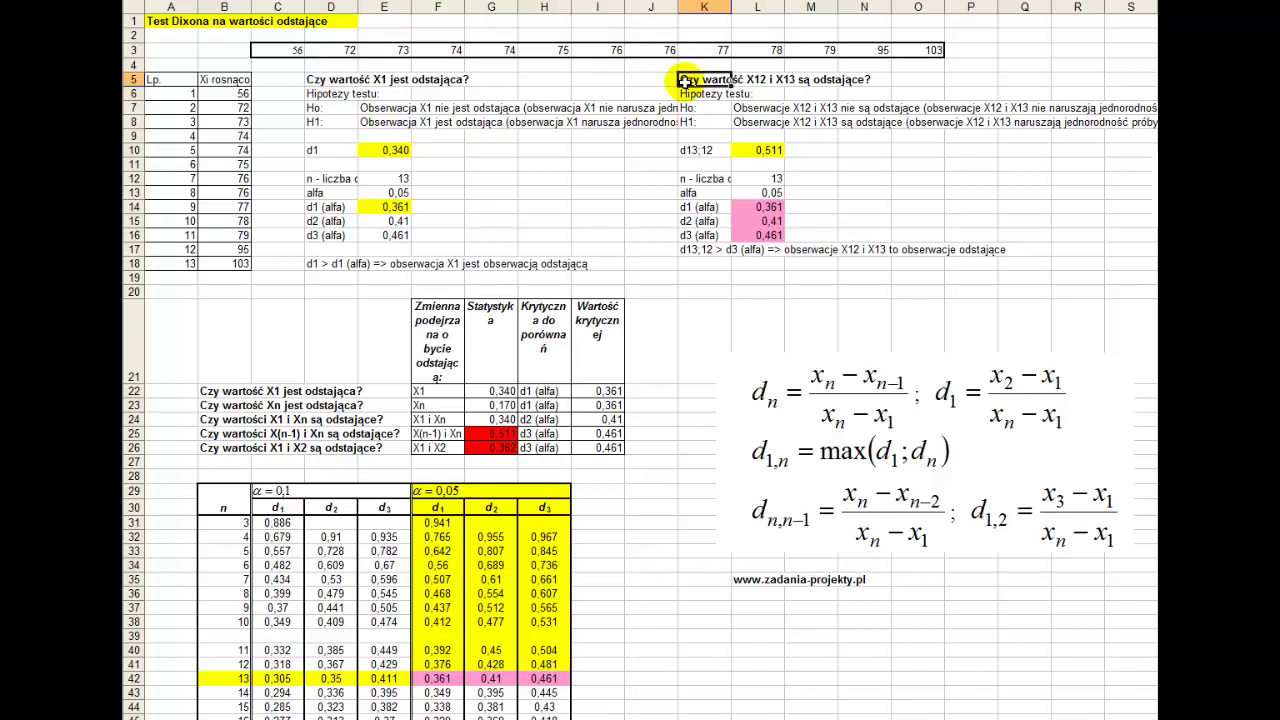
click(350, 108)
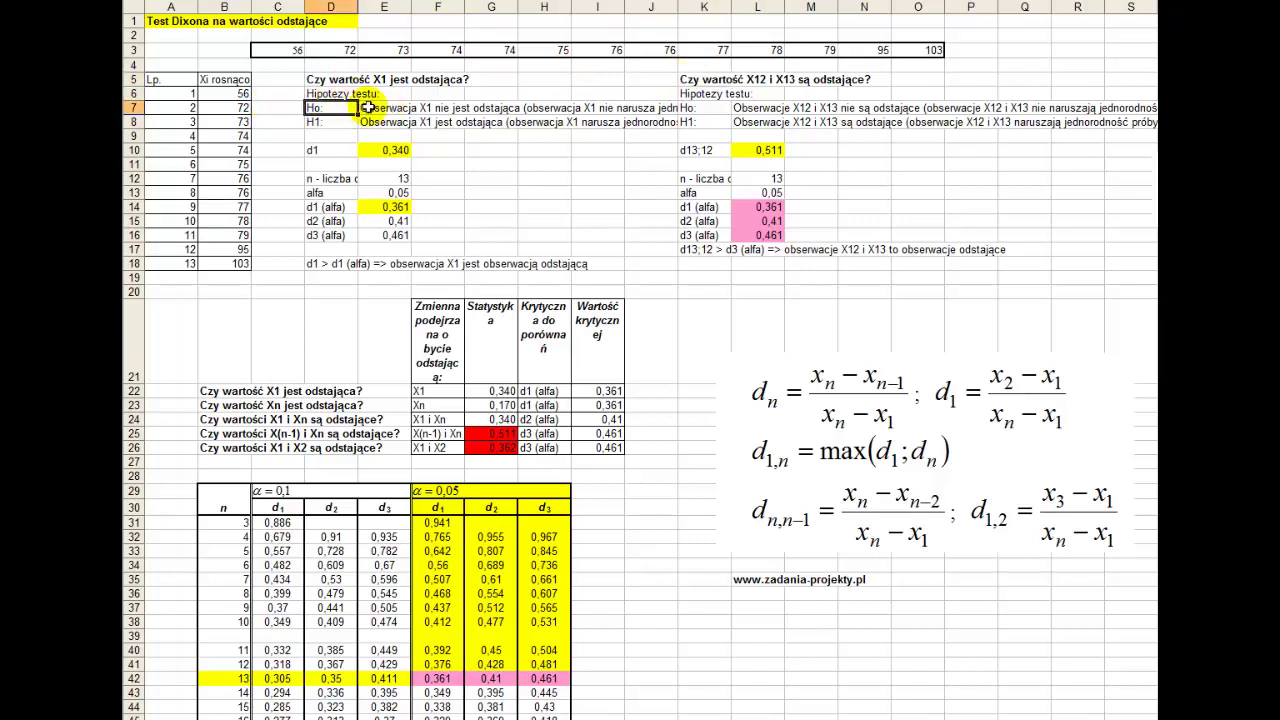
click(364, 107)
double_click(368, 107)
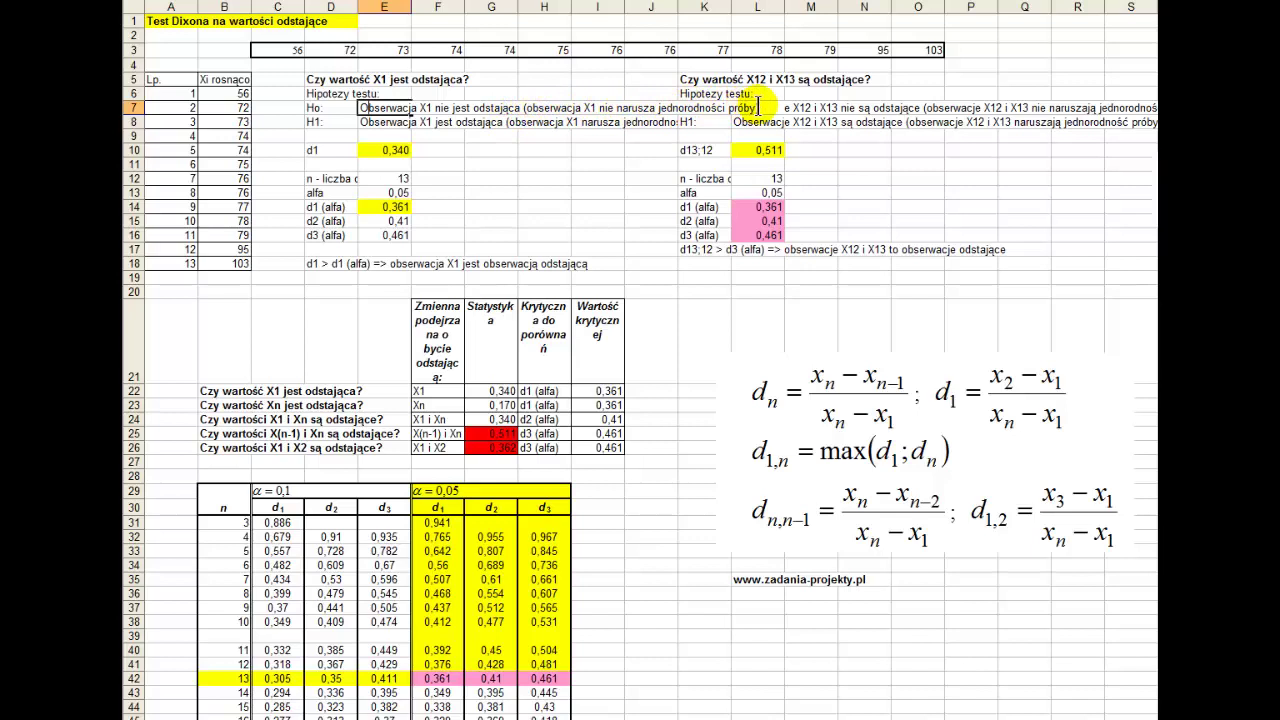
key(Escape)
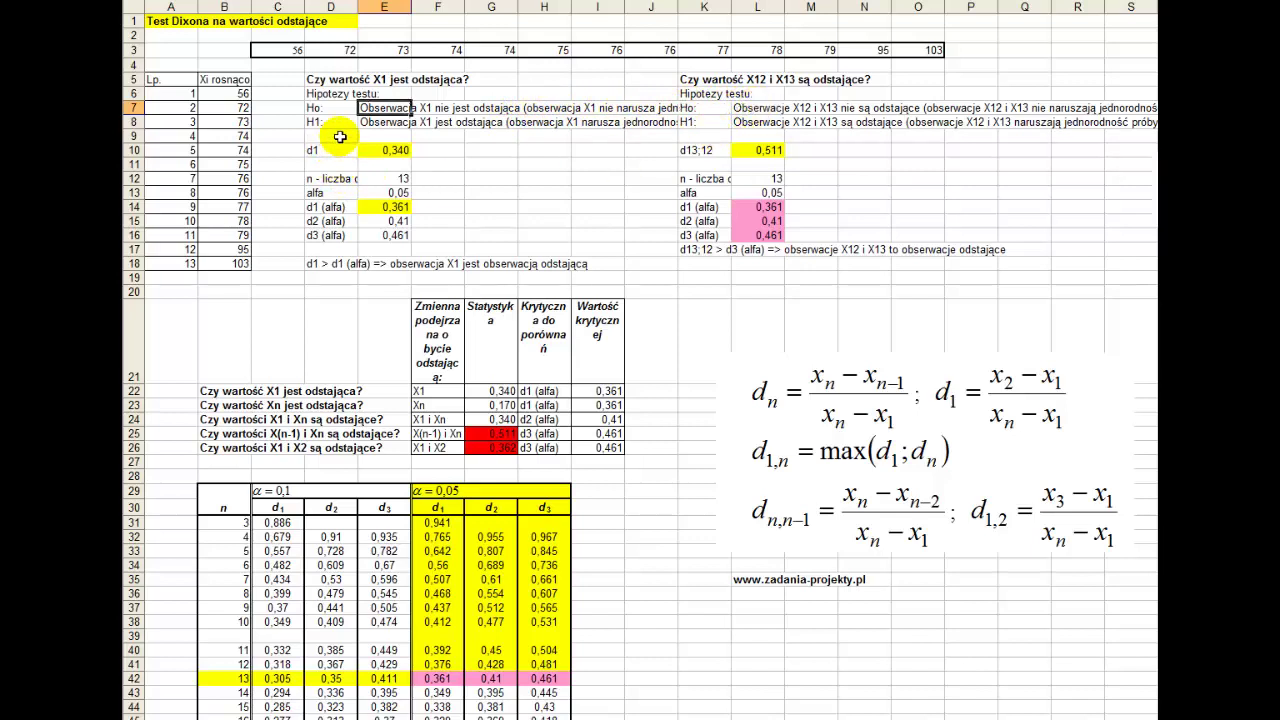
Review the alternative hypothesis in E8 and mark the hypotheses blocks for the X1 and X12/X13 tests.
click(316, 123)
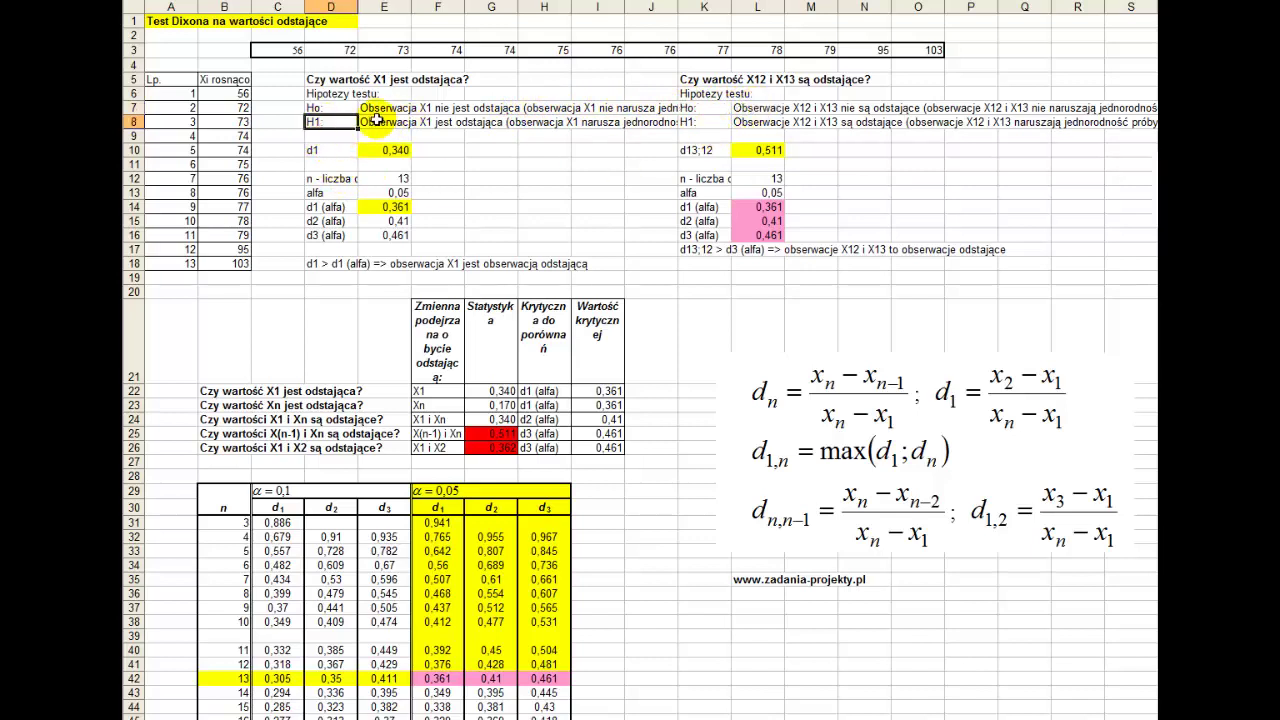
click(375, 120)
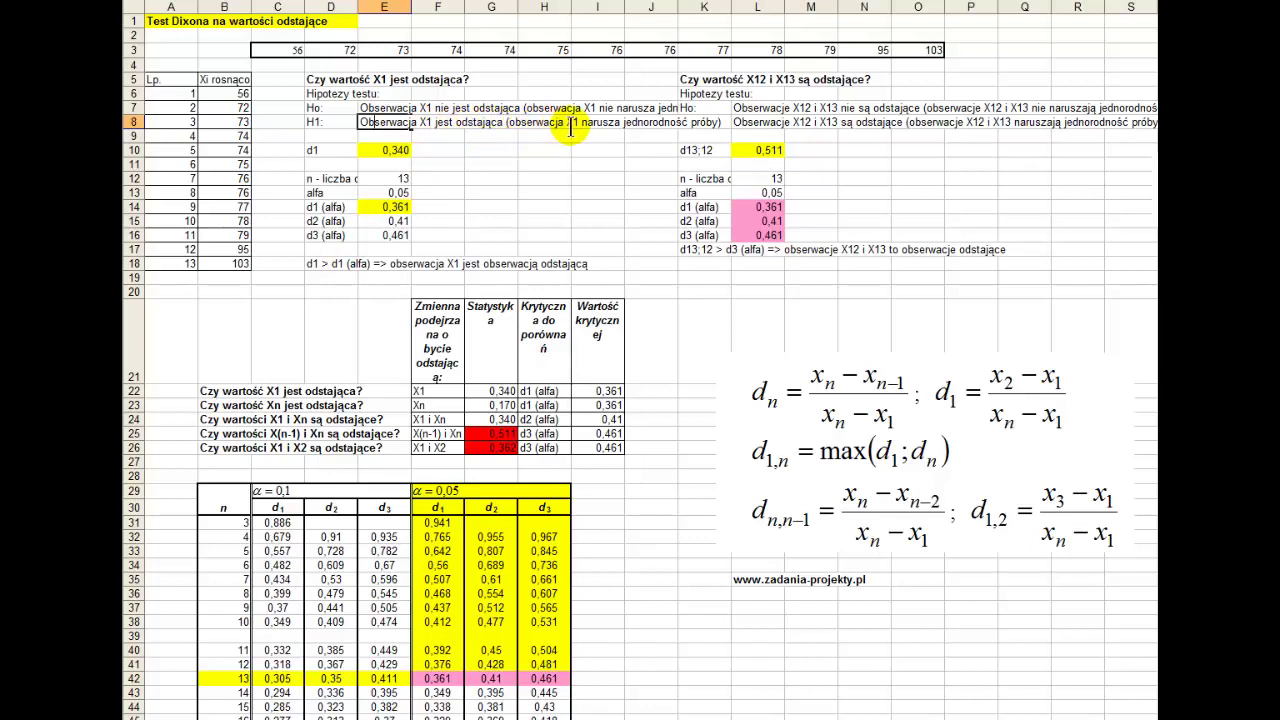
key(Escape)
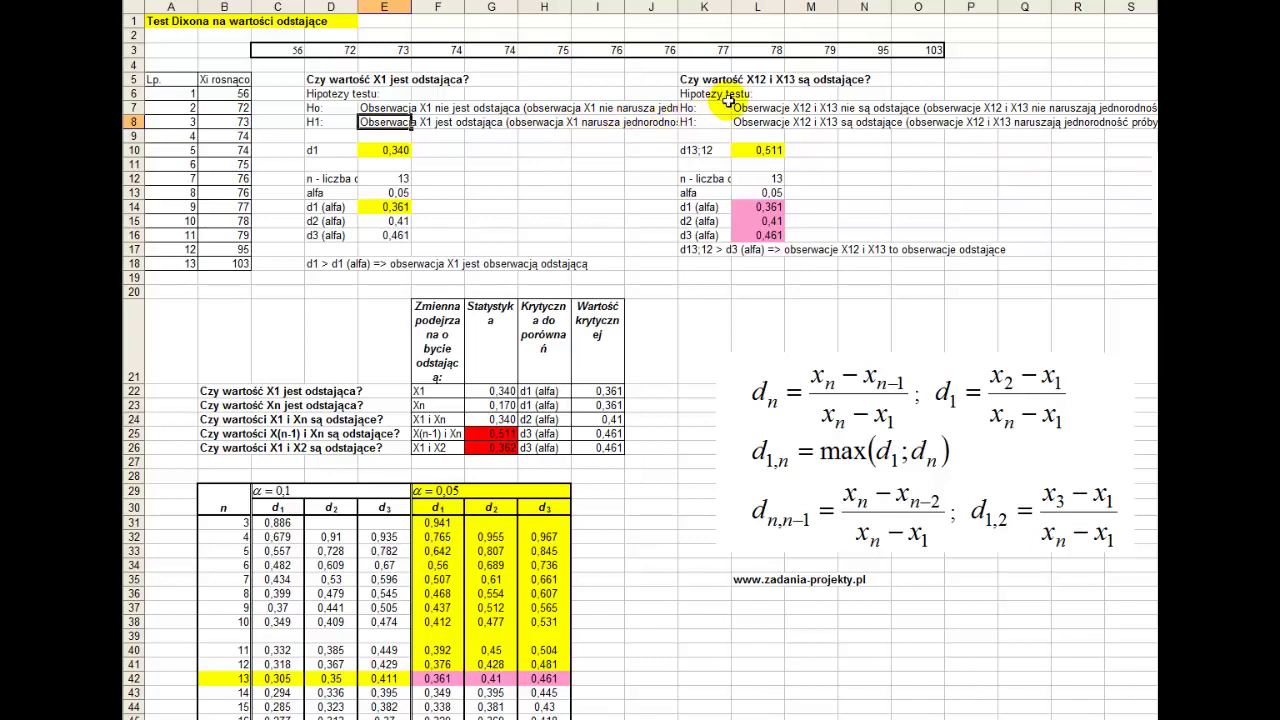
drag(320, 93, 390, 121)
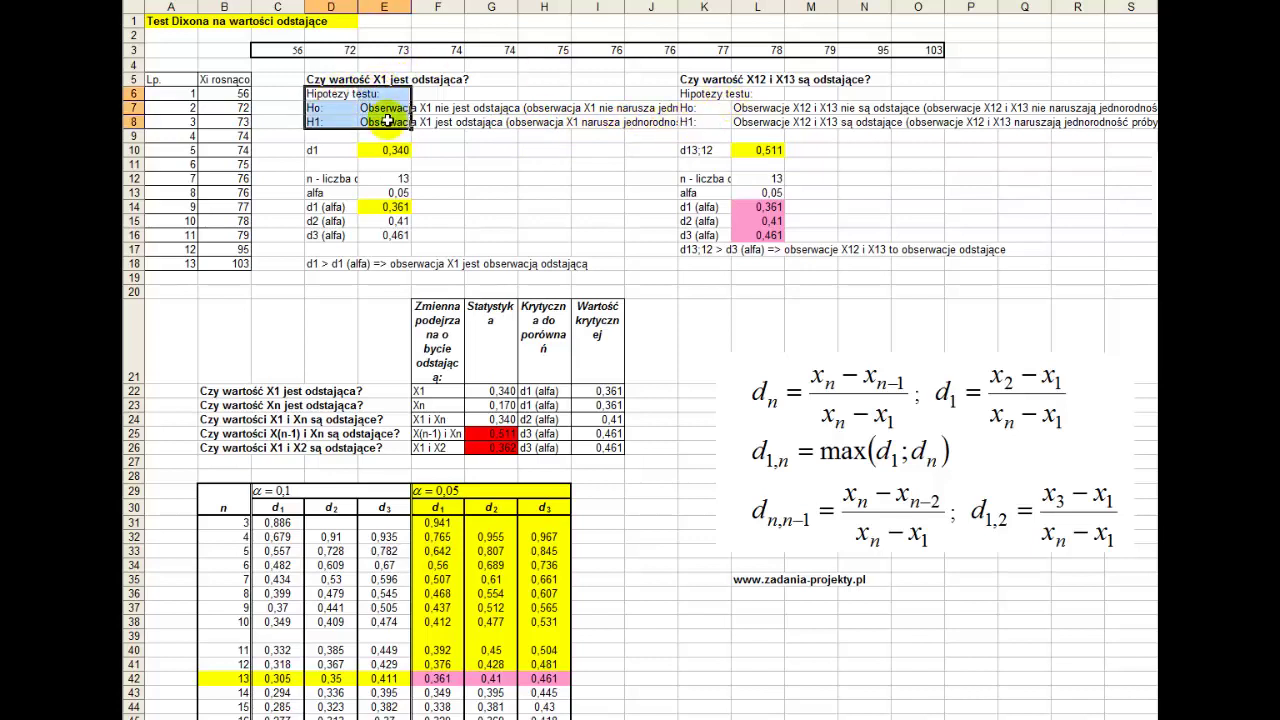
drag(728, 95, 754, 123)
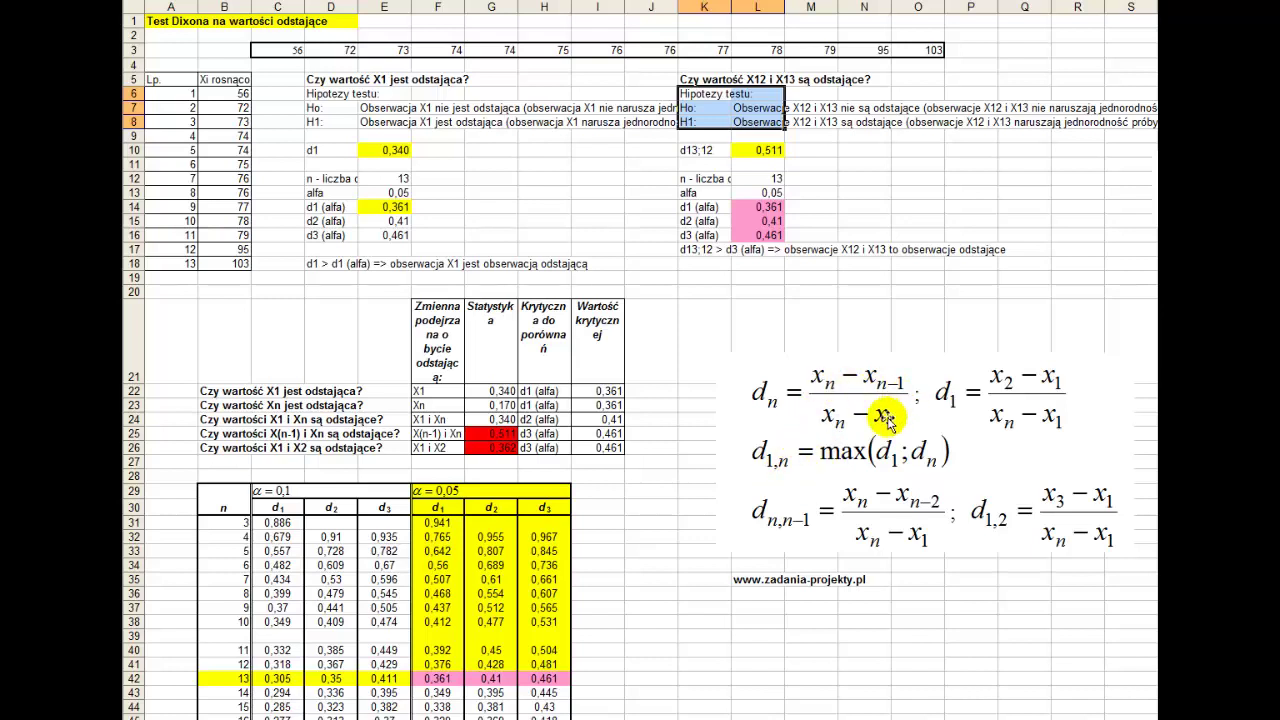
Check the X1 statistic formula in G22 against the suspects X1 and Xn in F22:F23.
click(614, 457)
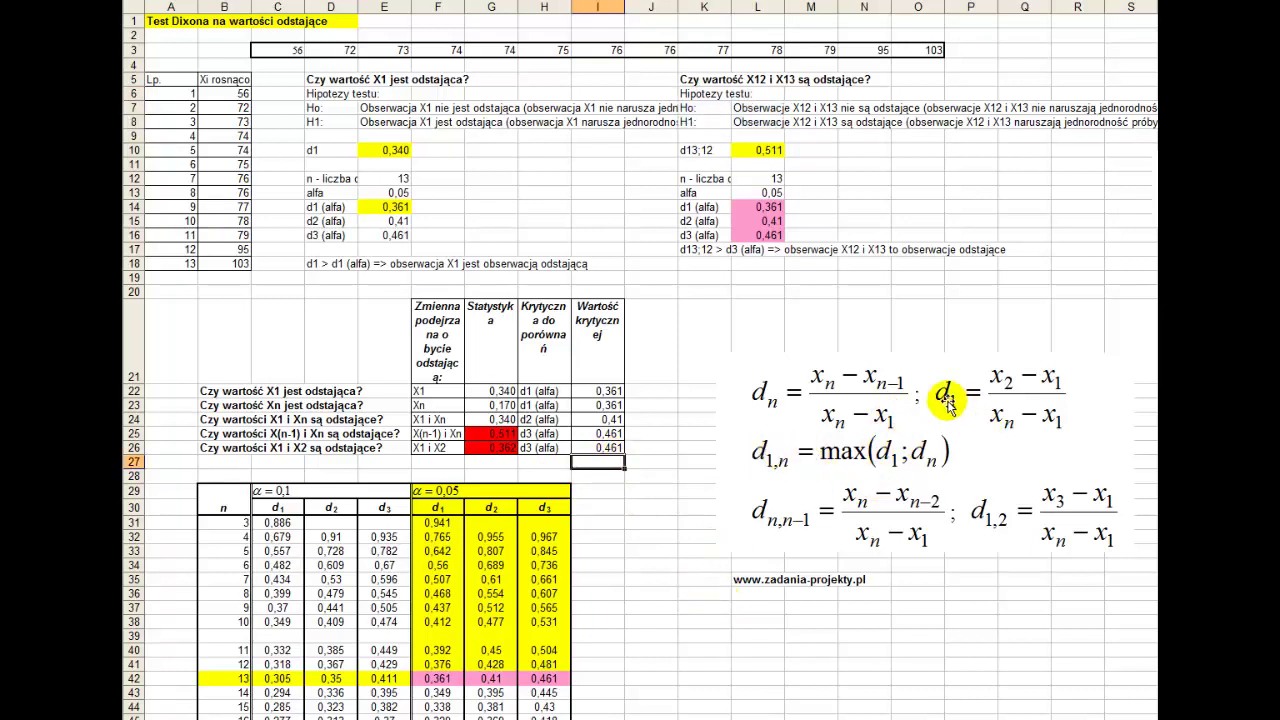
click(216, 392)
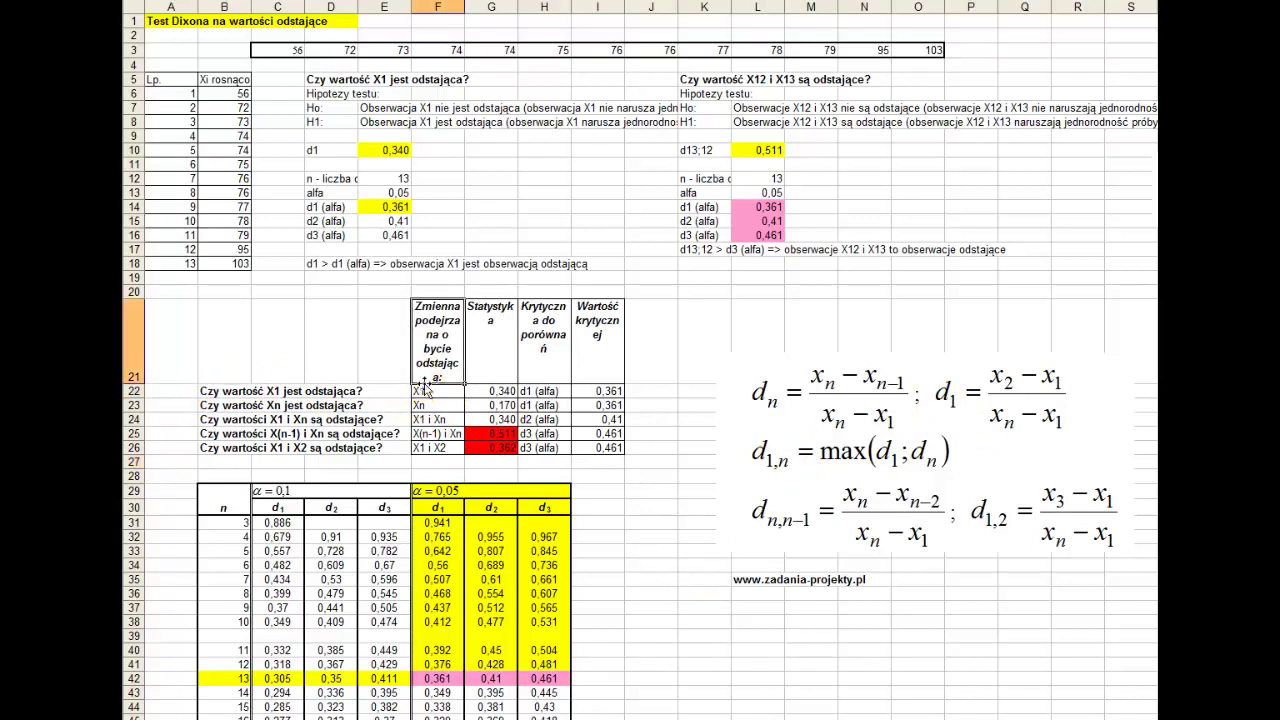
double_click(499, 392)
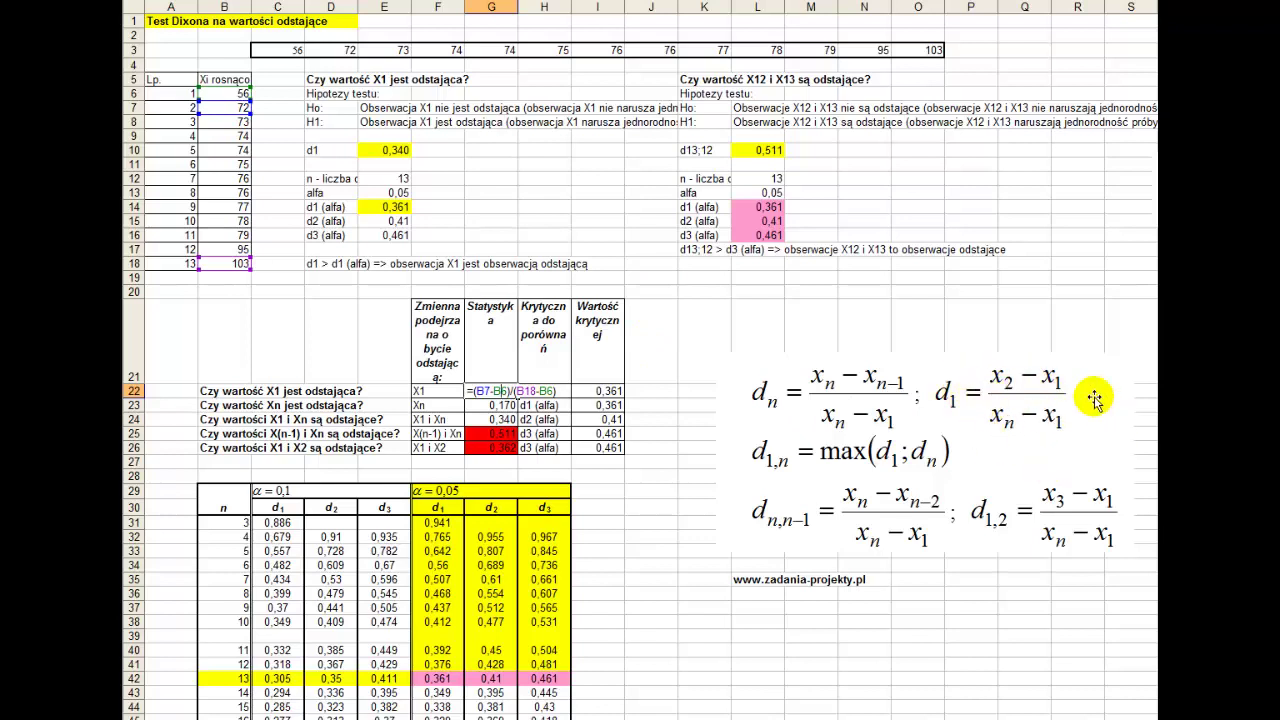
key(Escape)
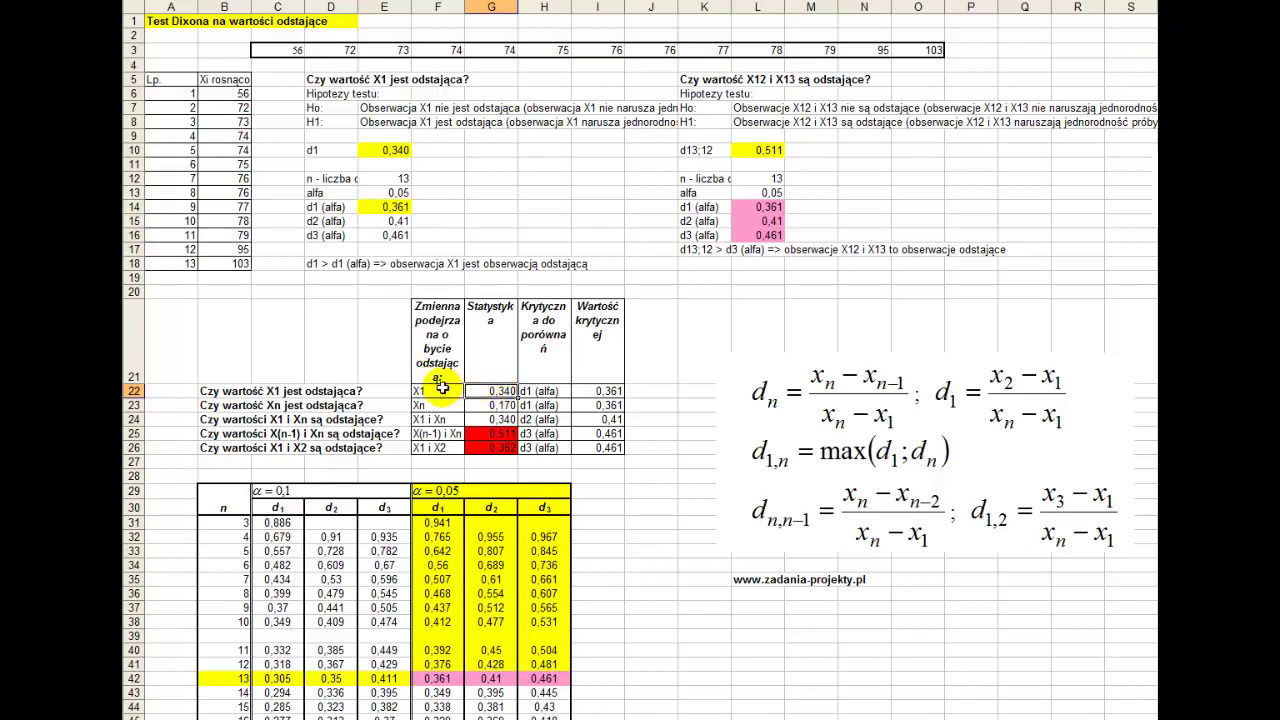
click(442, 388)
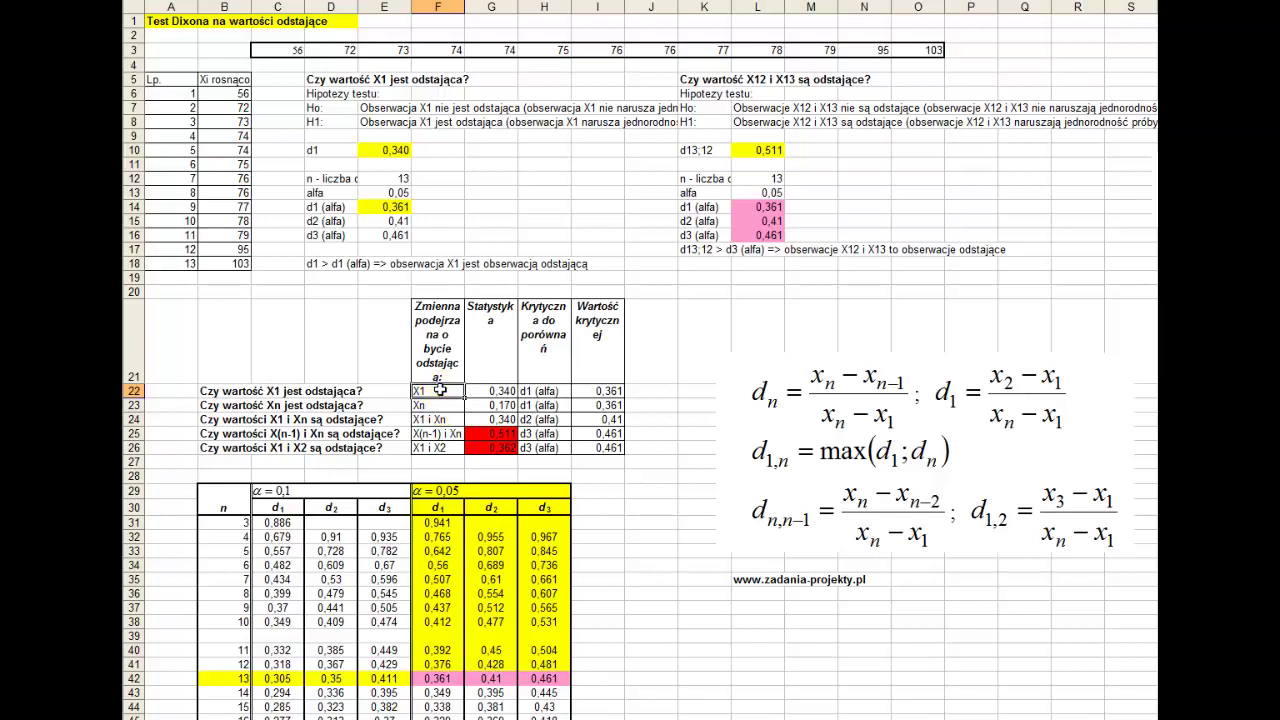
click(438, 391)
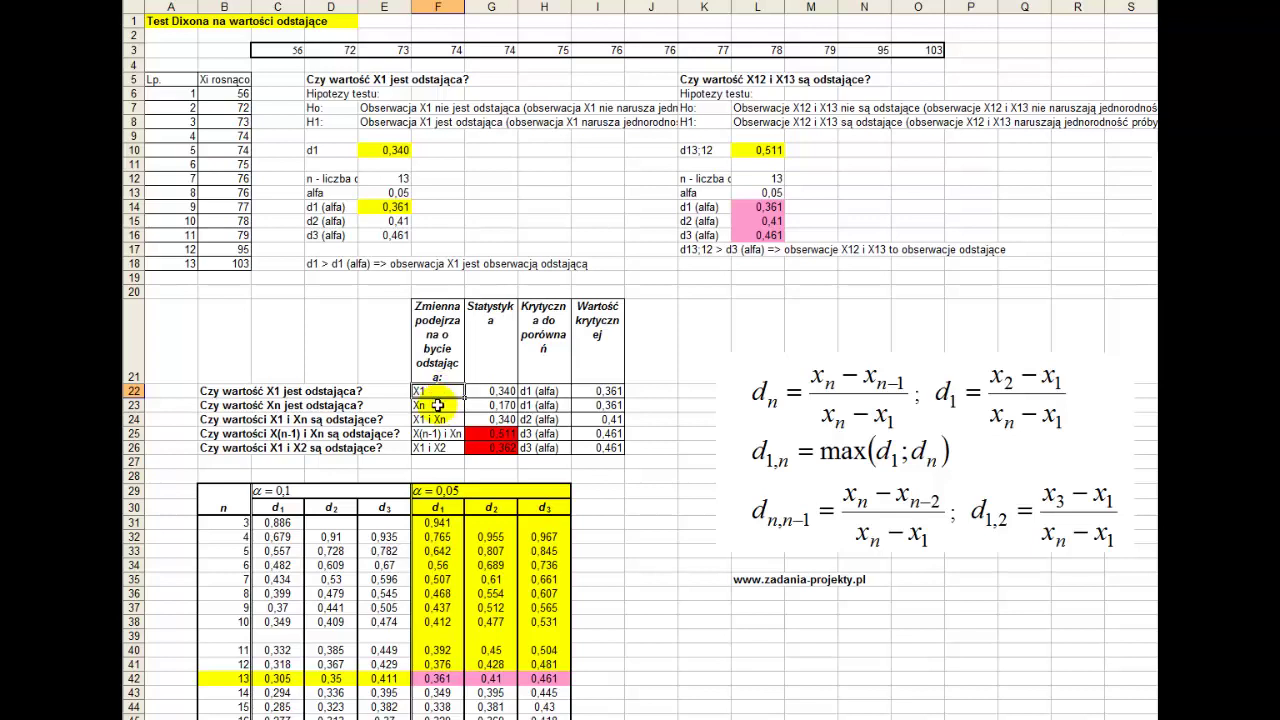
click(438, 404)
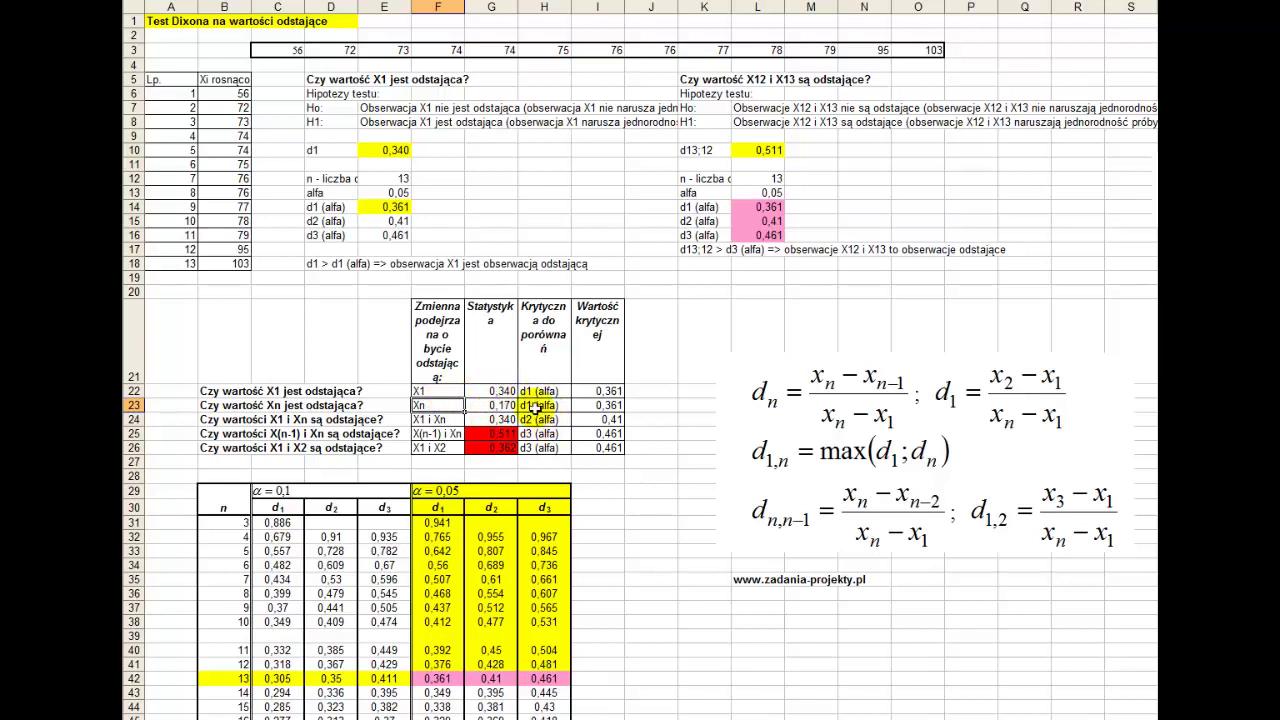
scroll(271, 522, down, 4)
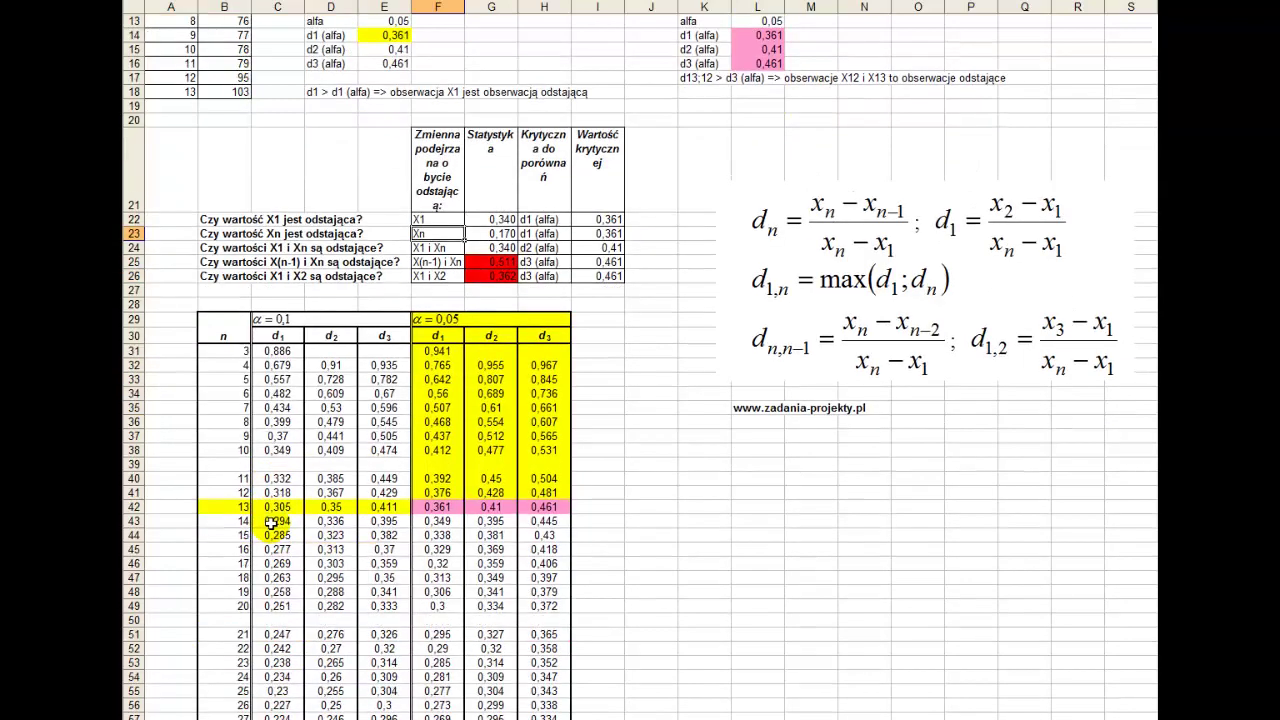
scroll(228, 290, up, 1)
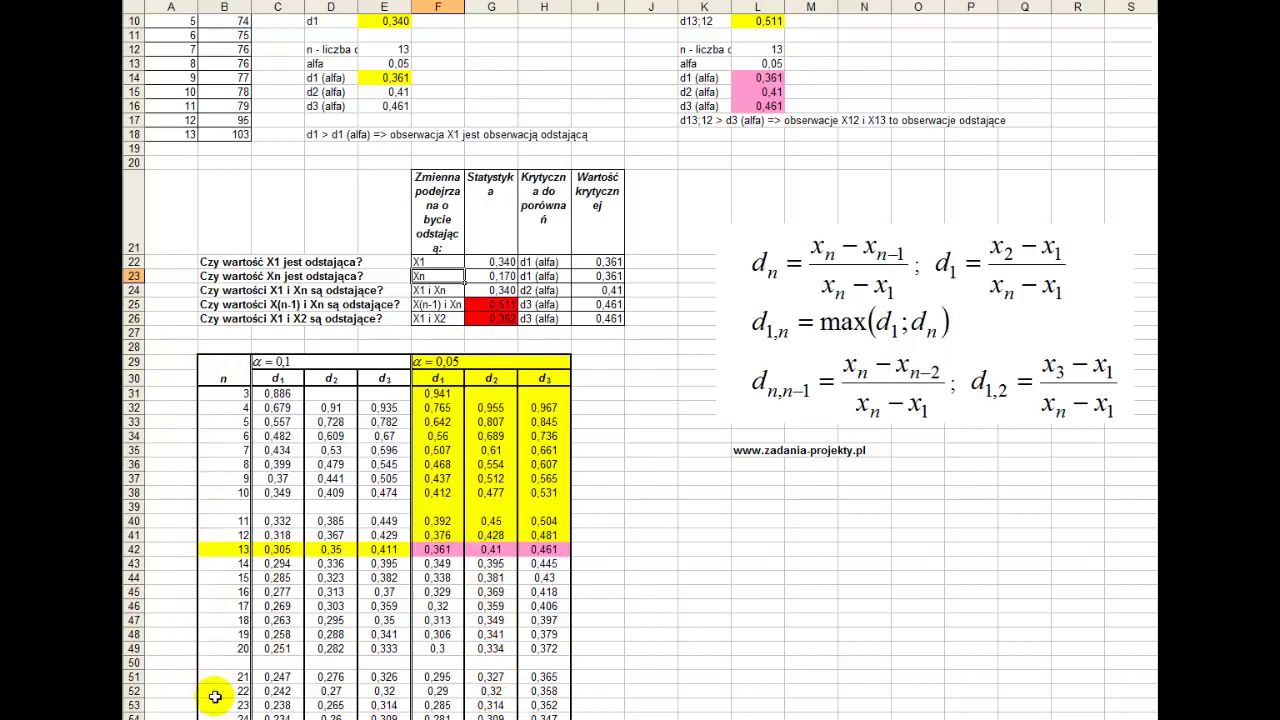
click(215, 553)
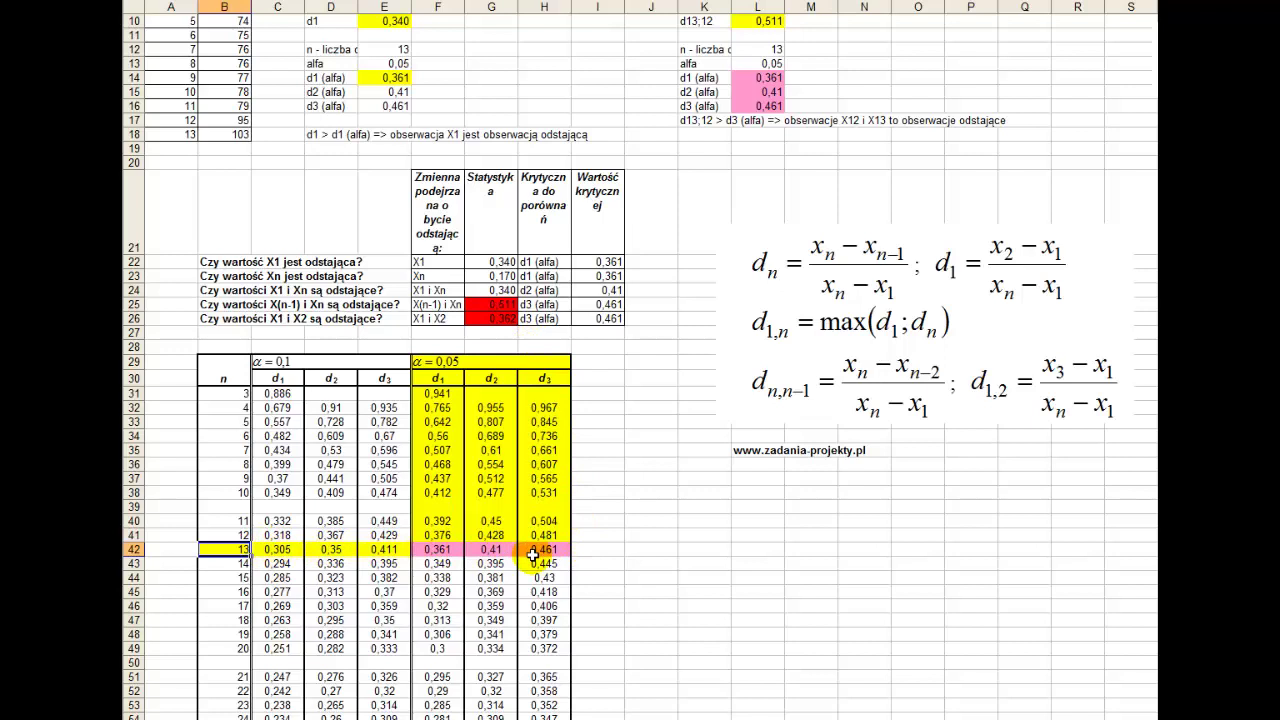
click(445, 378)
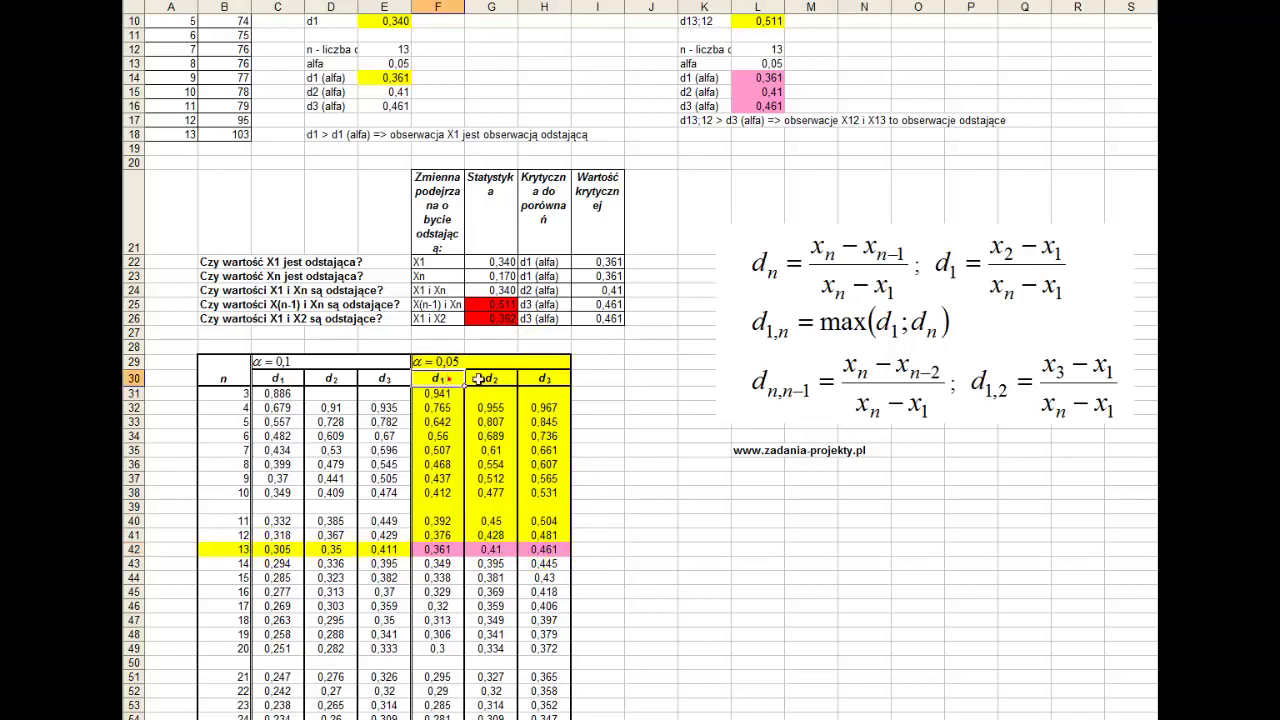
click(485, 378)
click(537, 379)
click(424, 549)
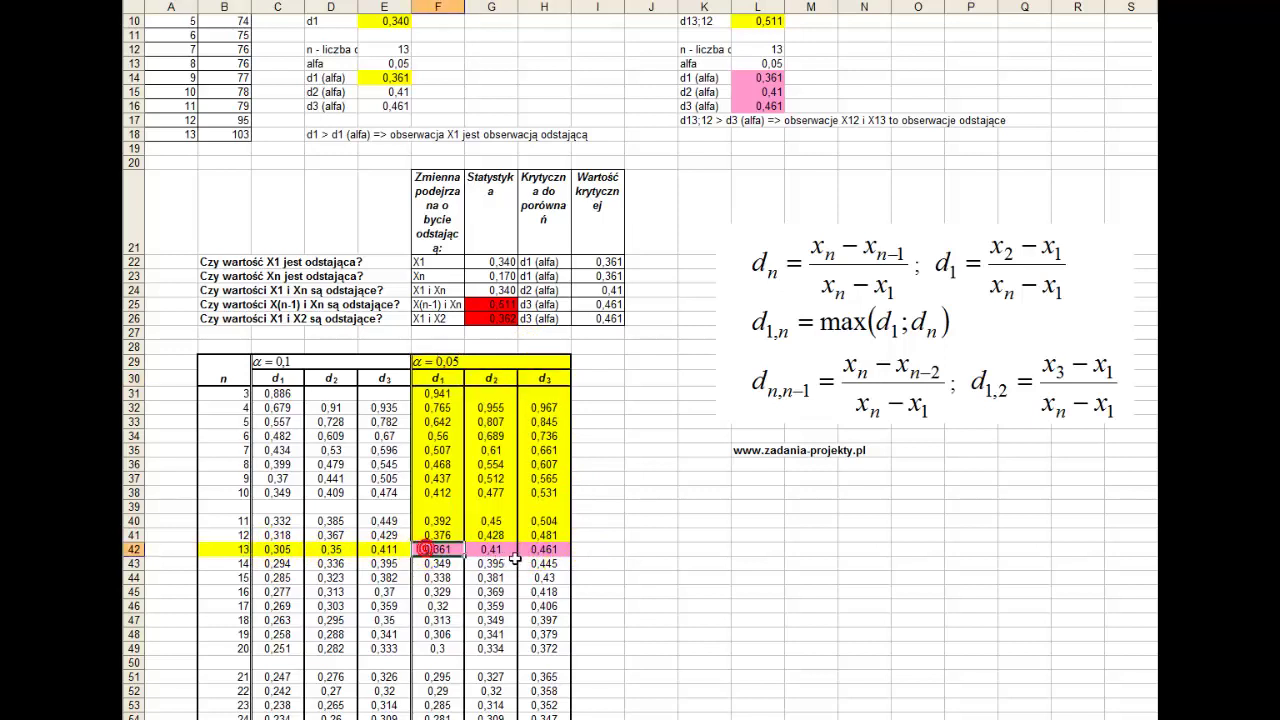
click(497, 549)
click(543, 549)
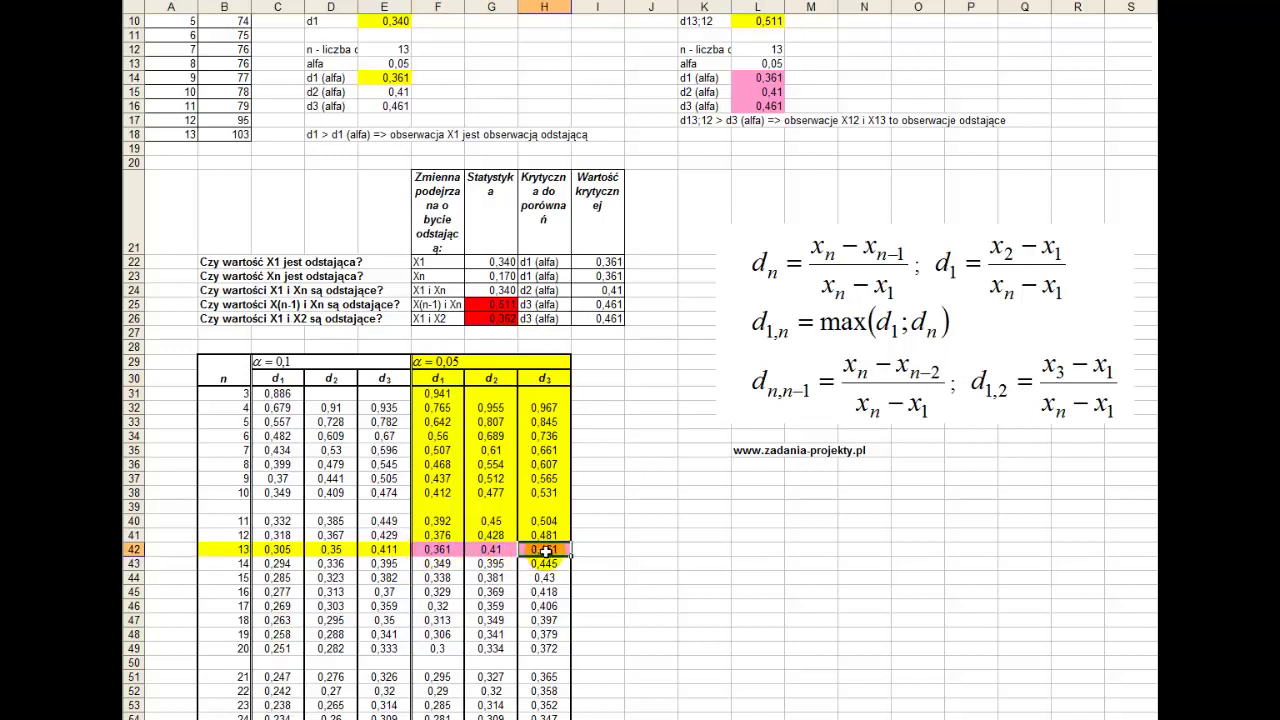
scroll(470, 350, up, 1)
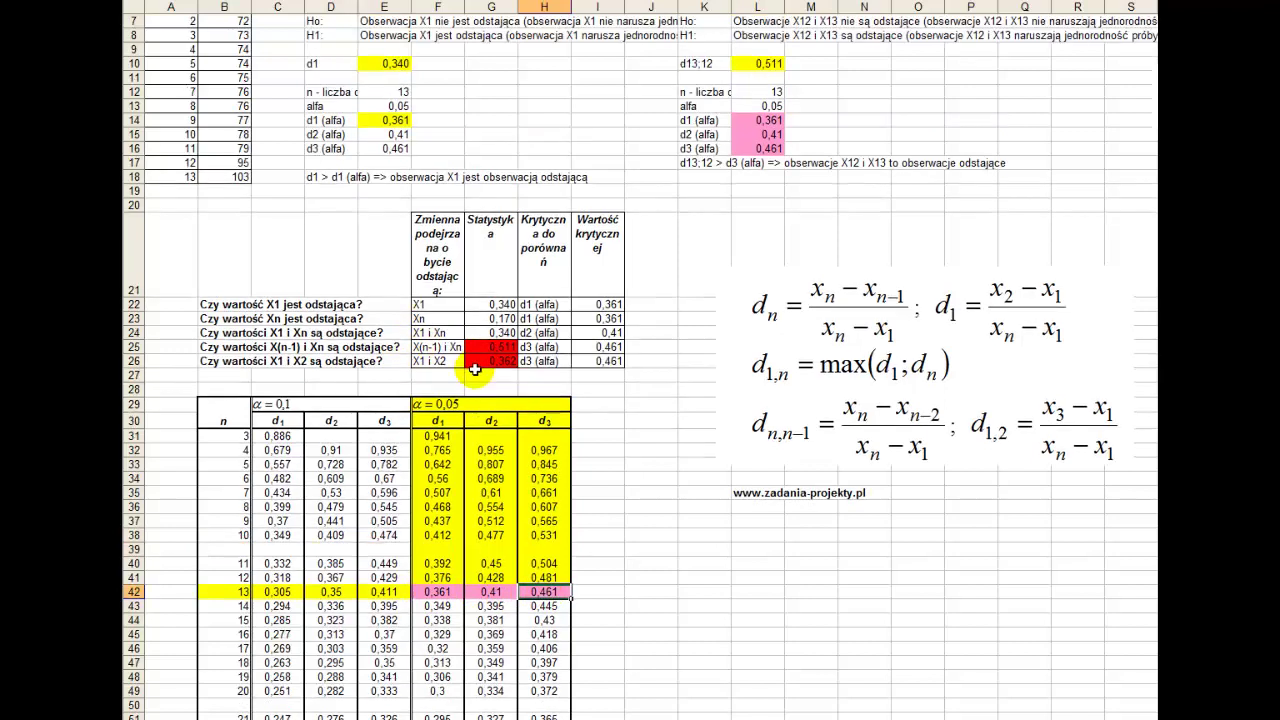
click(430, 305)
click(443, 318)
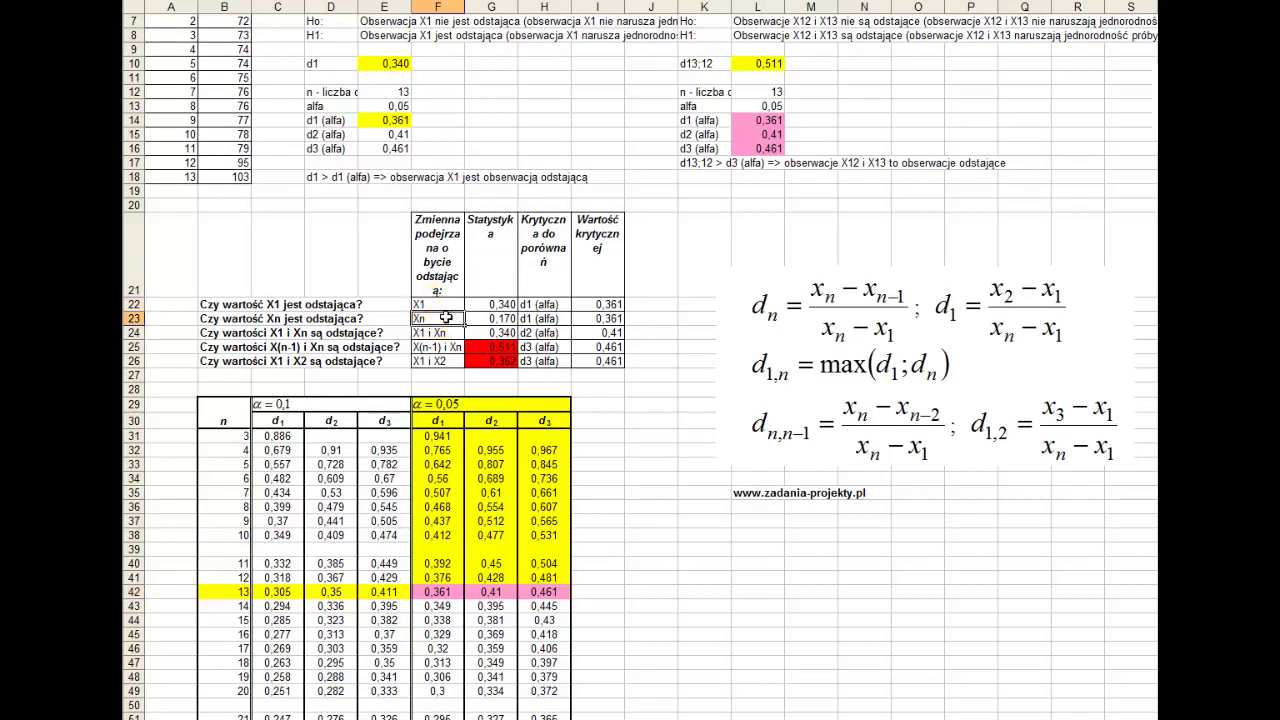
click(540, 304)
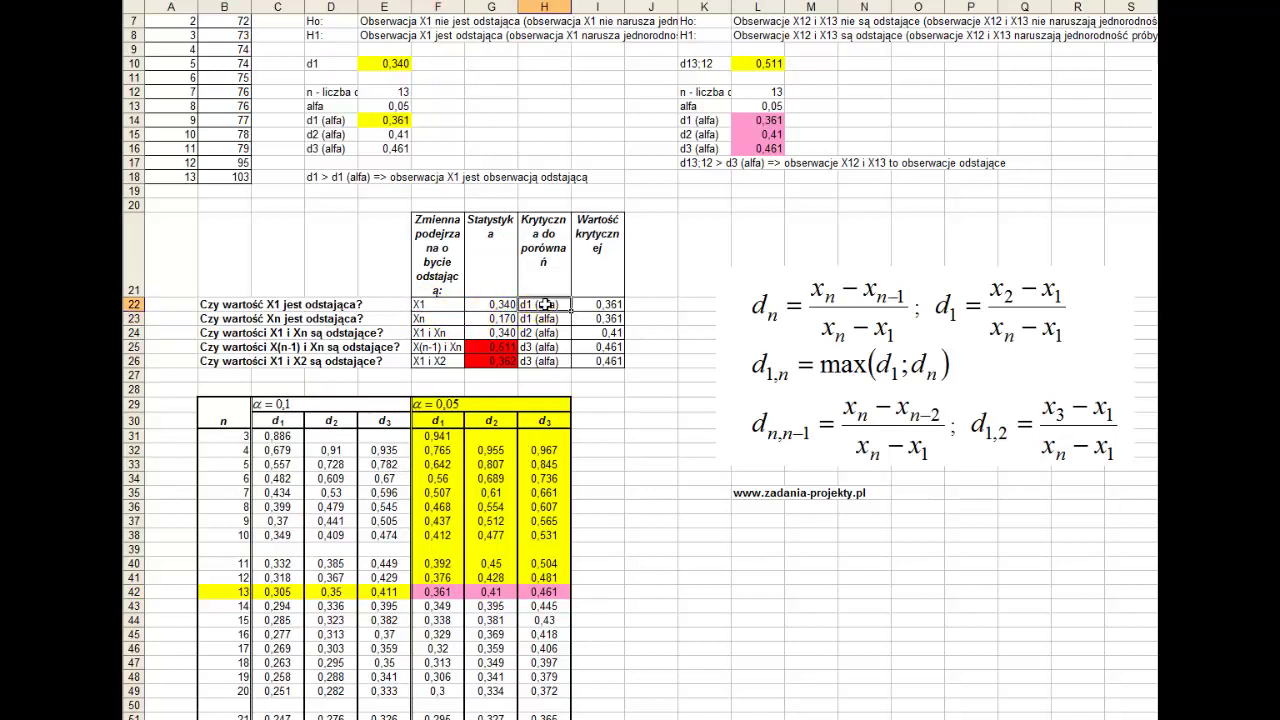
drag(488, 304, 497, 318)
drag(557, 304, 562, 320)
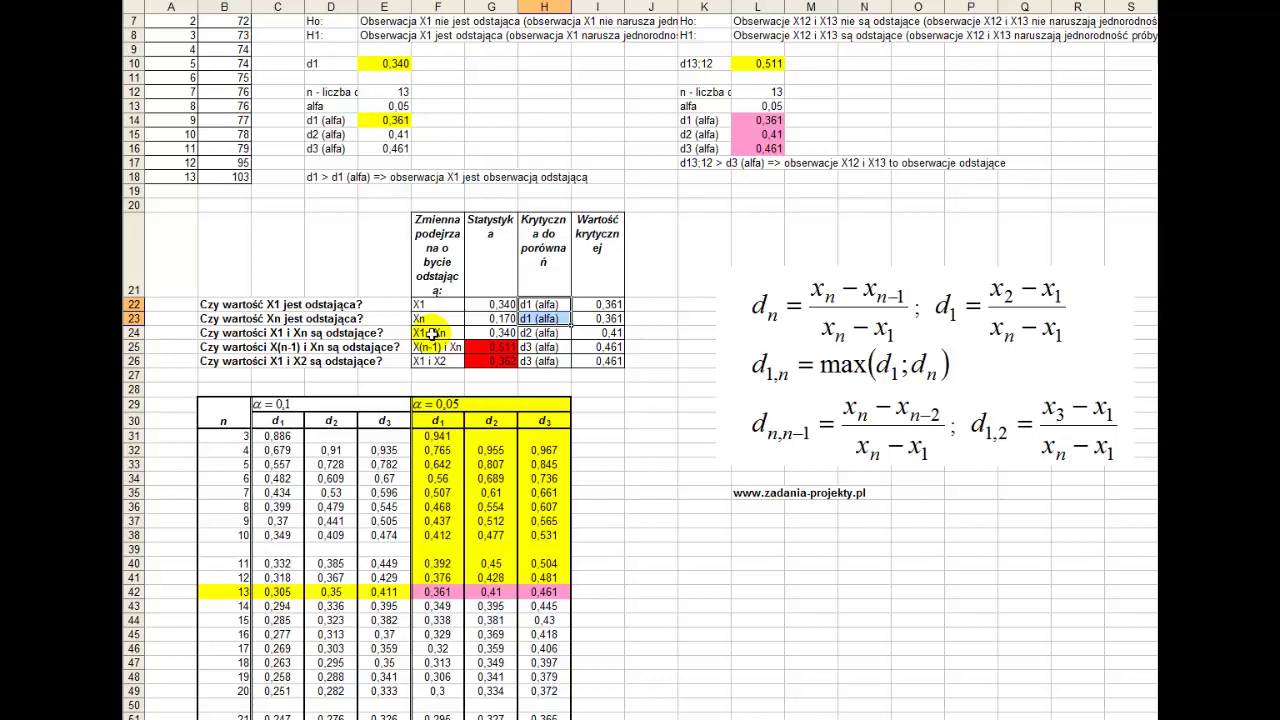
click(431, 333)
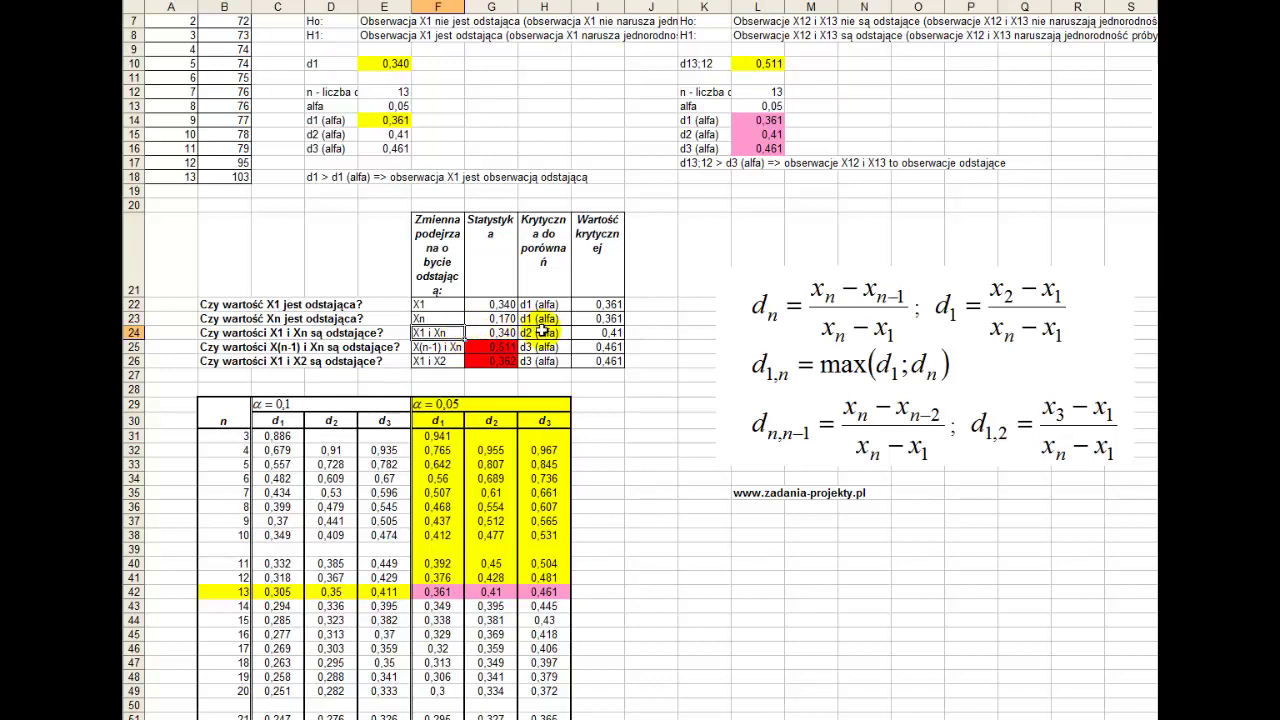
click(541, 331)
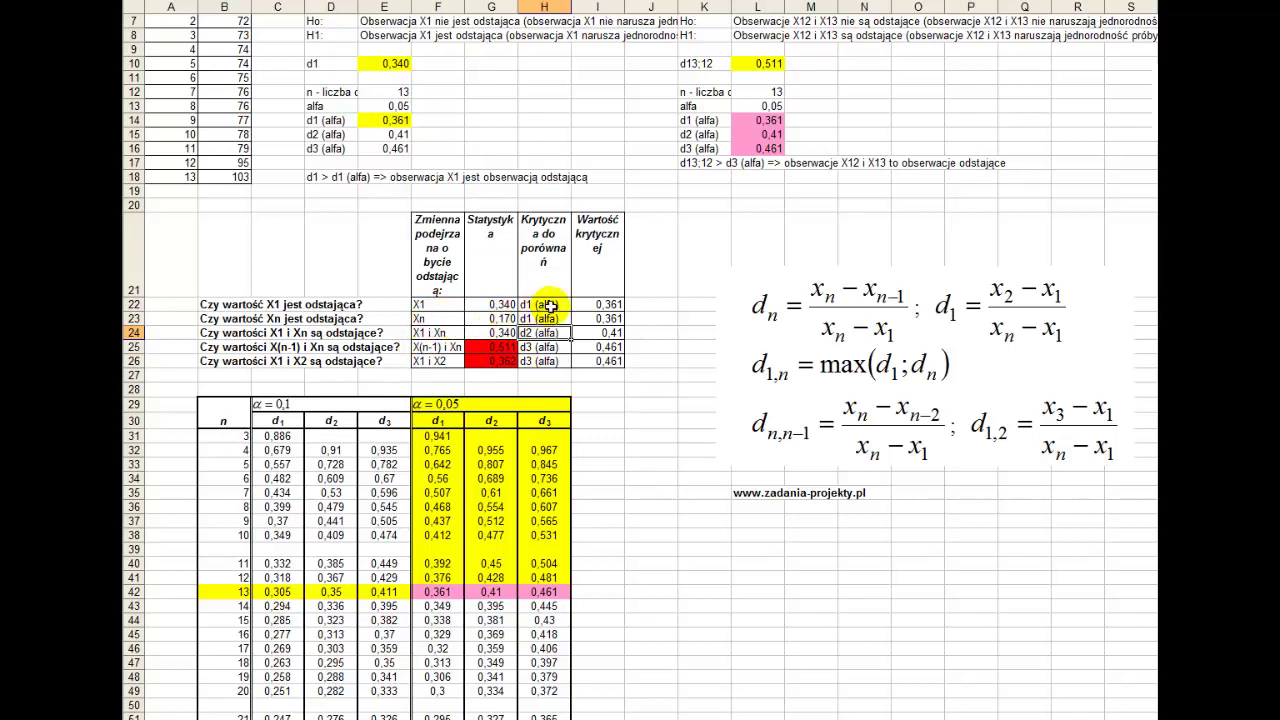
click(440, 304)
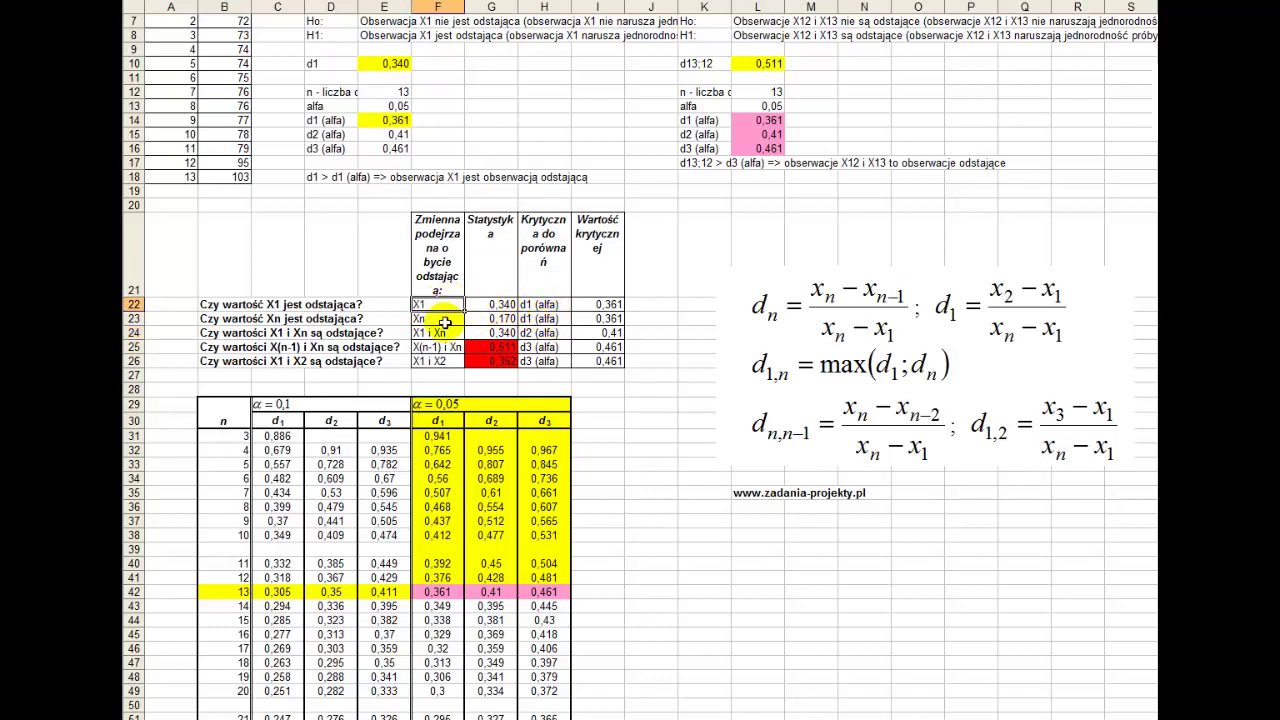
click(445, 320)
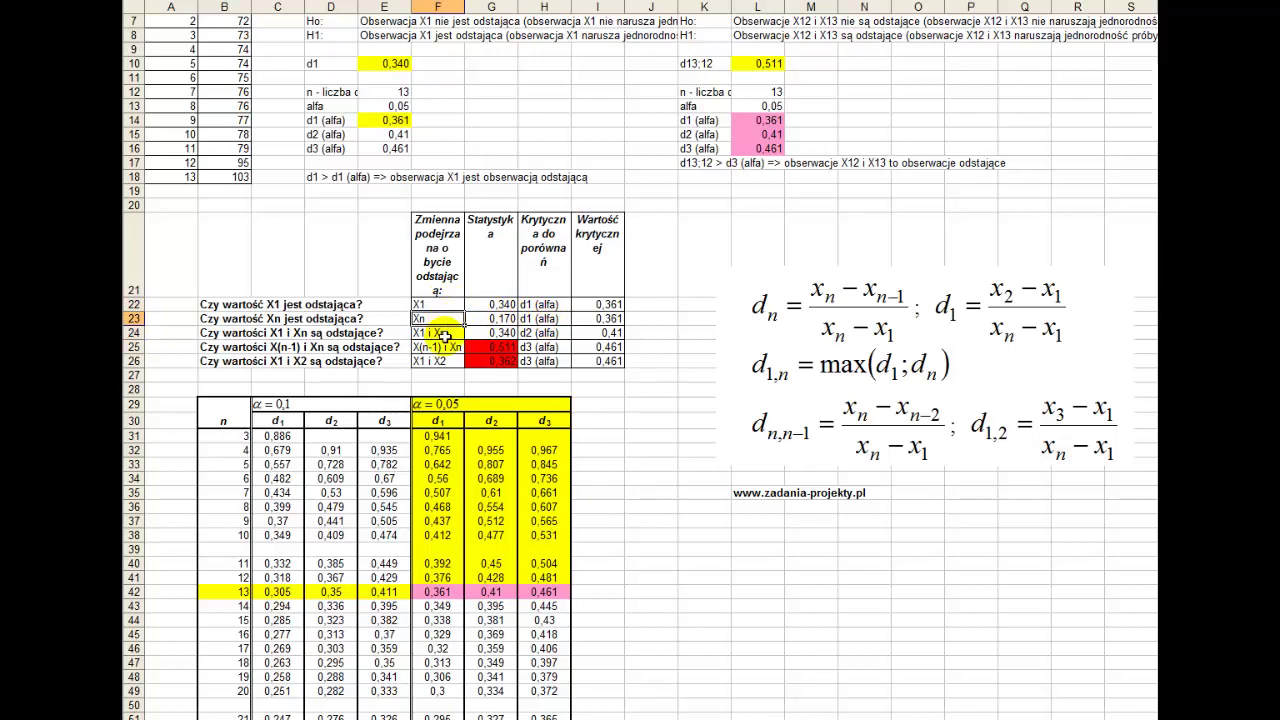
click(447, 333)
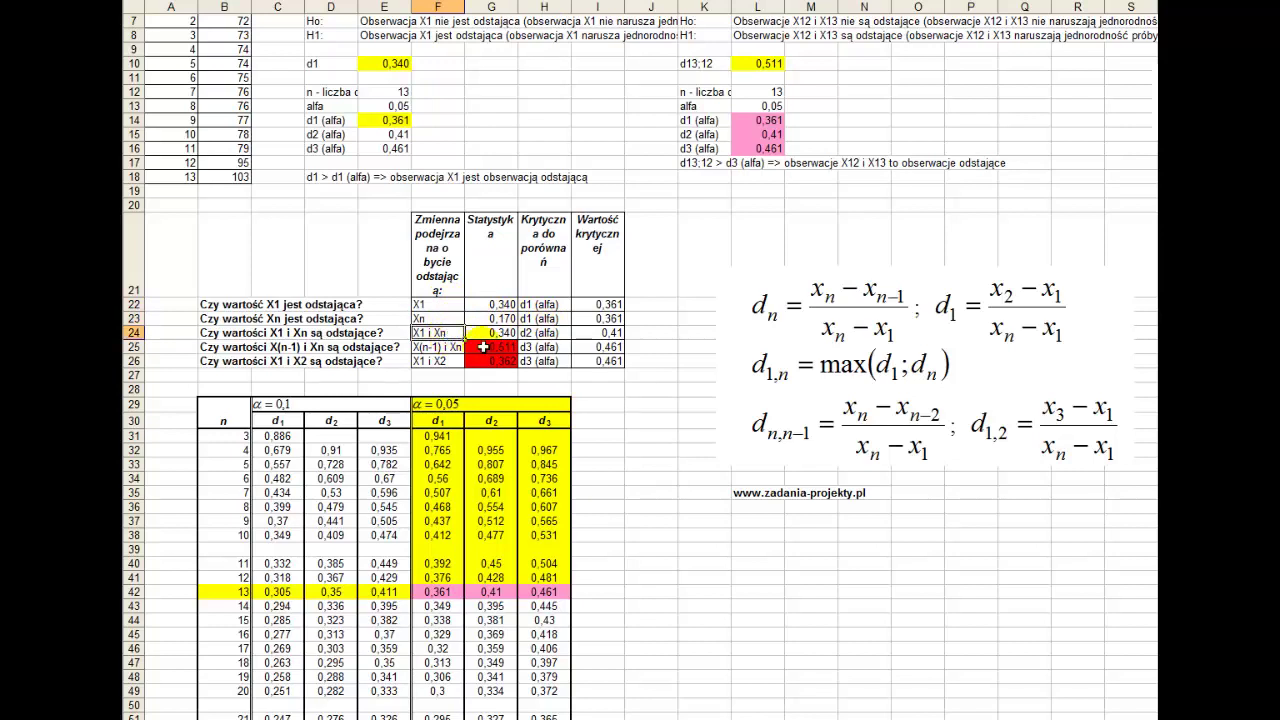
click(557, 335)
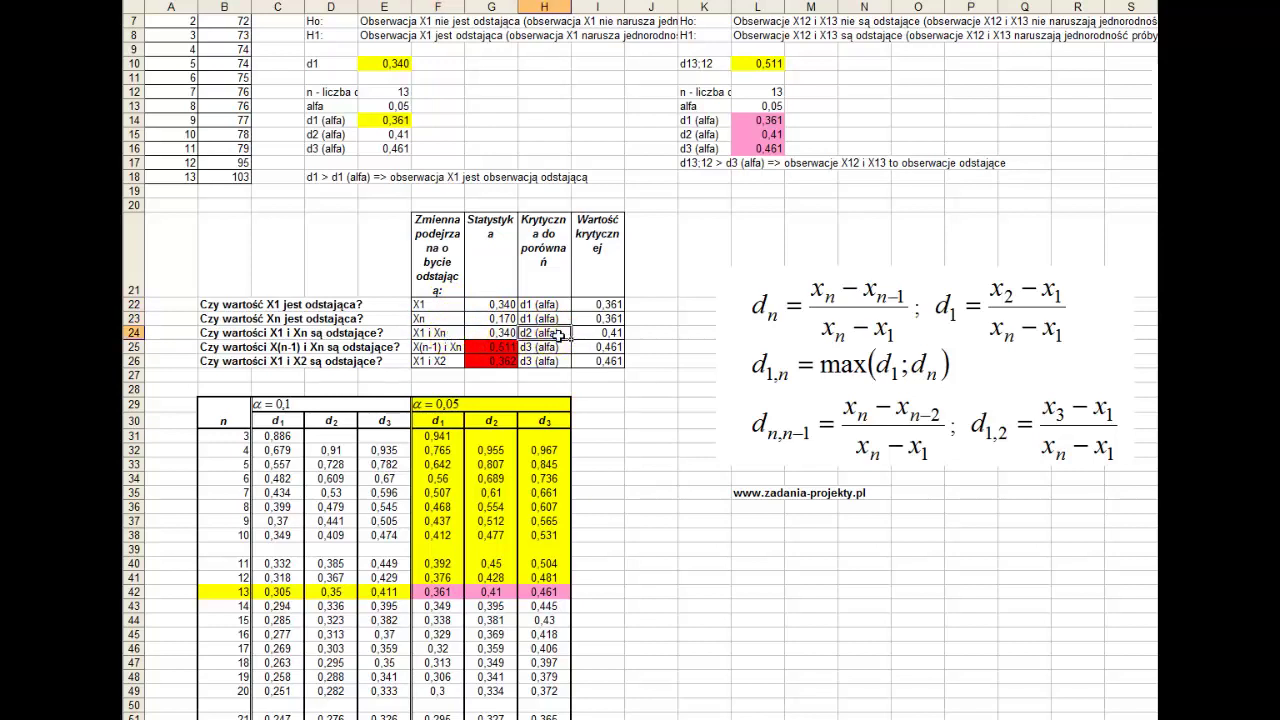
click(444, 346)
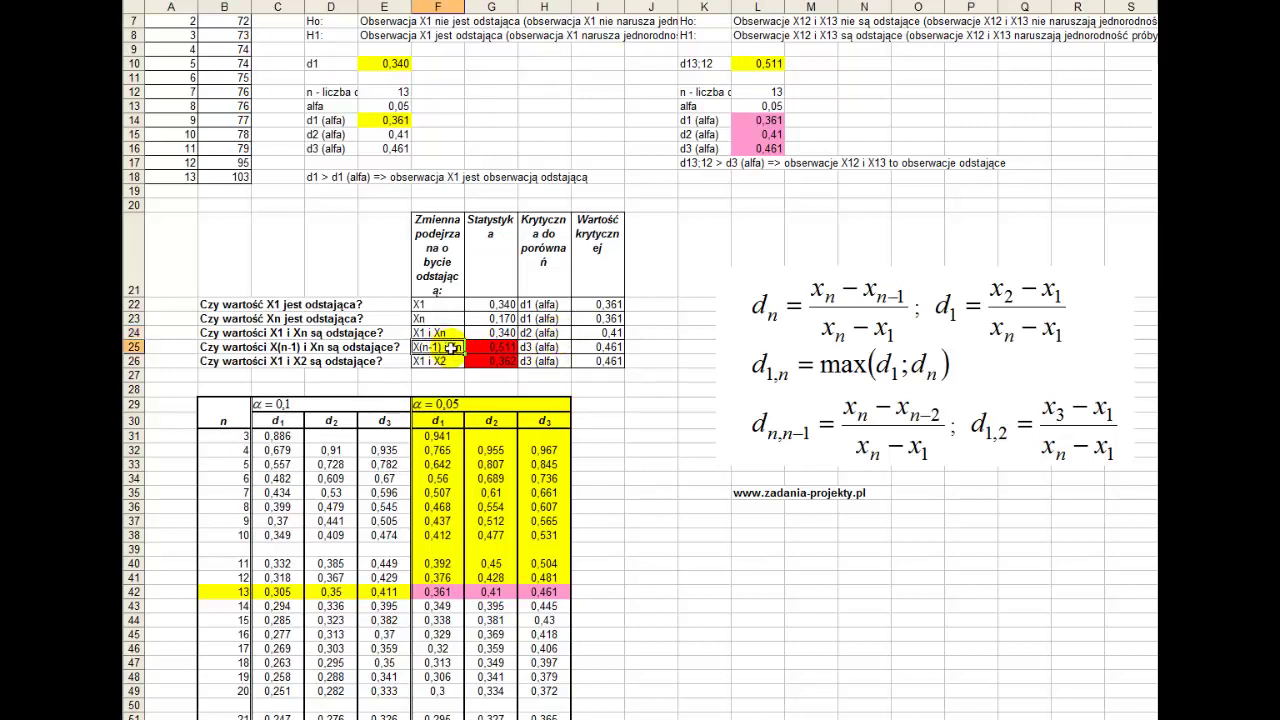
click(446, 362)
drag(543, 347, 543, 361)
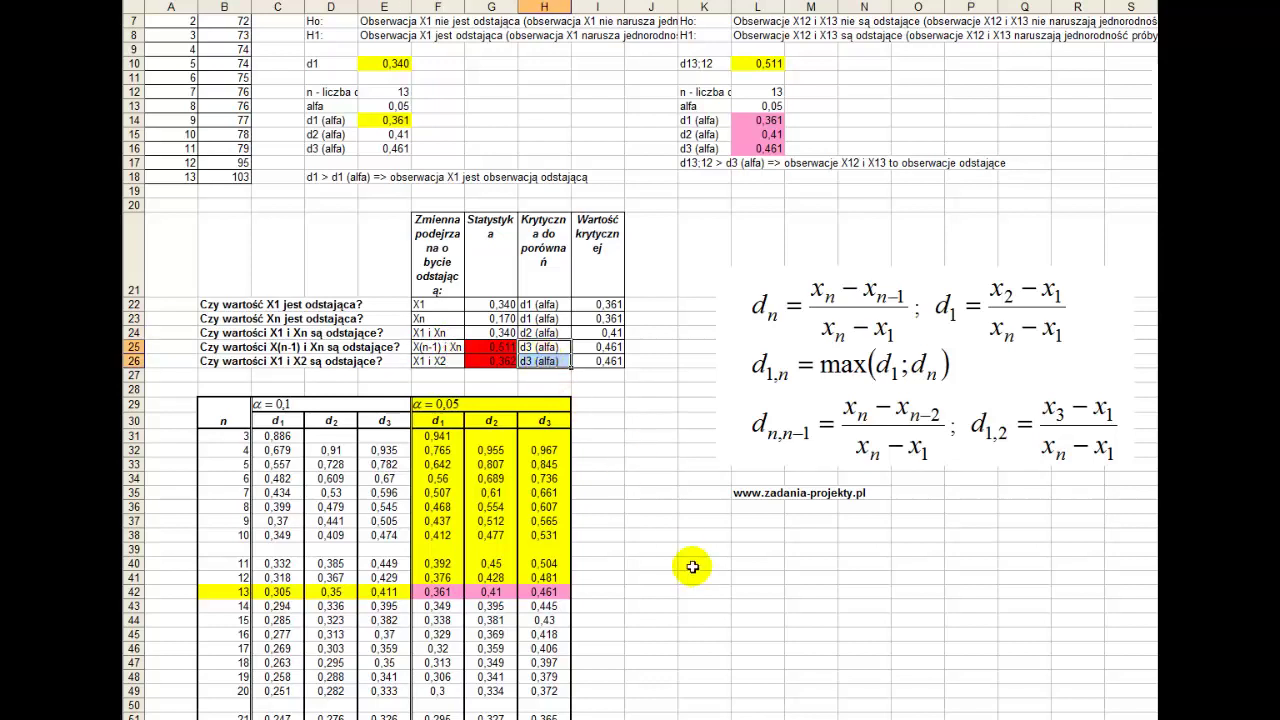
click(645, 520)
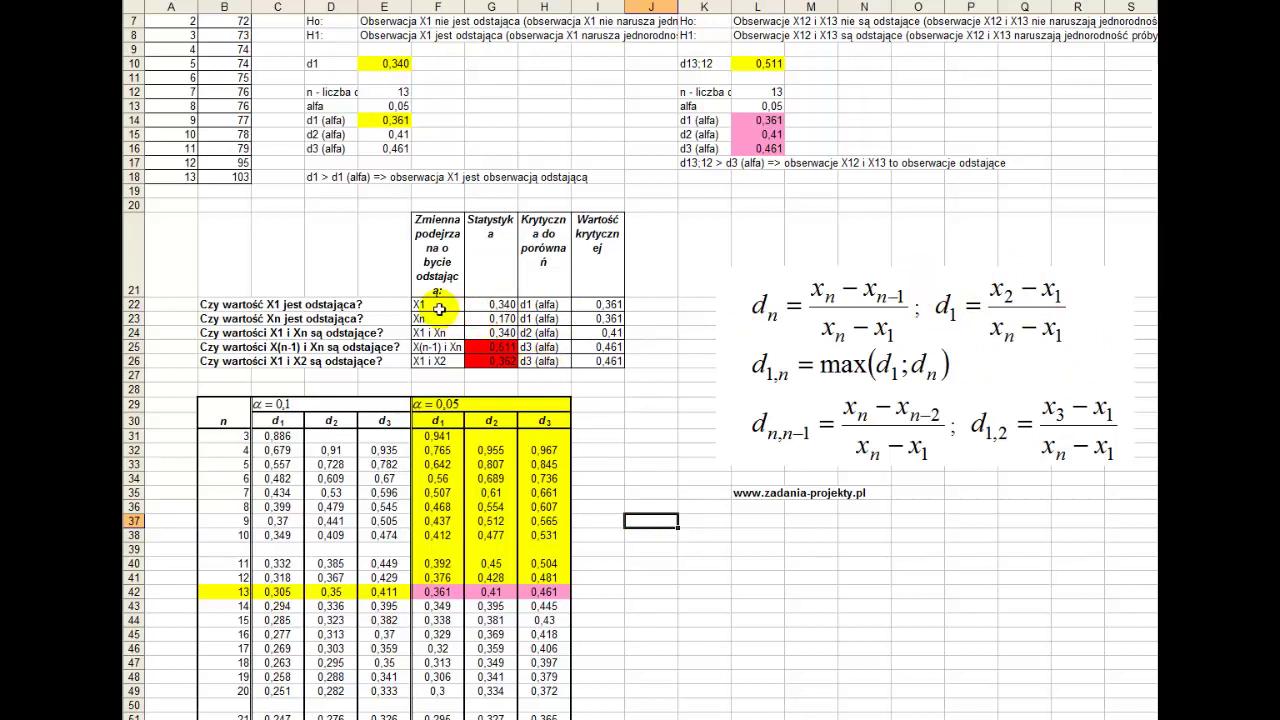
click(505, 305)
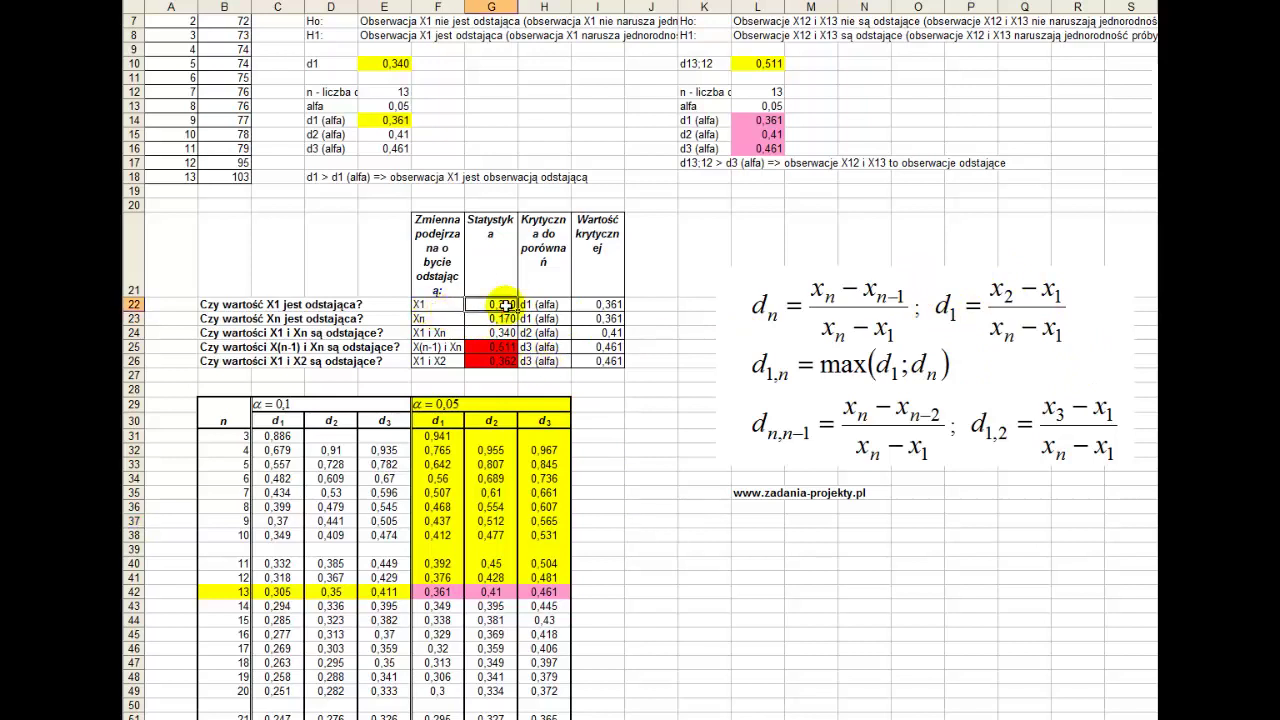
click(612, 304)
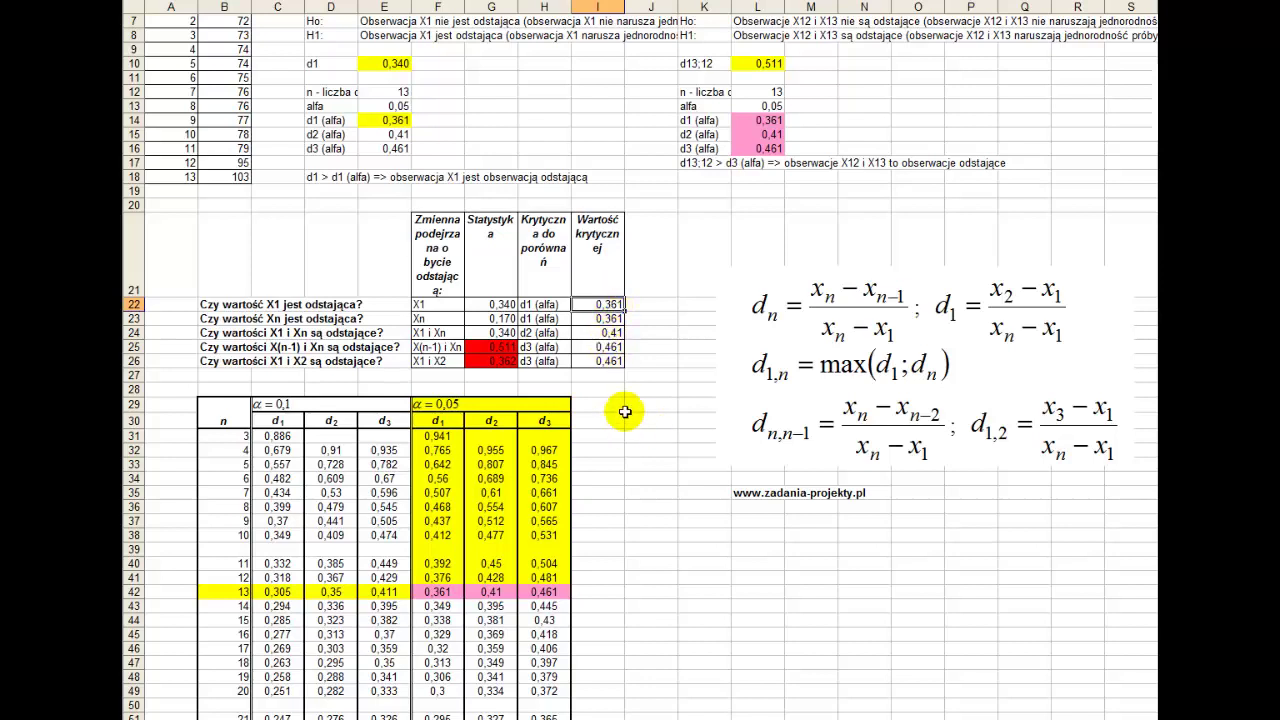
scroll(609, 418, up, 2)
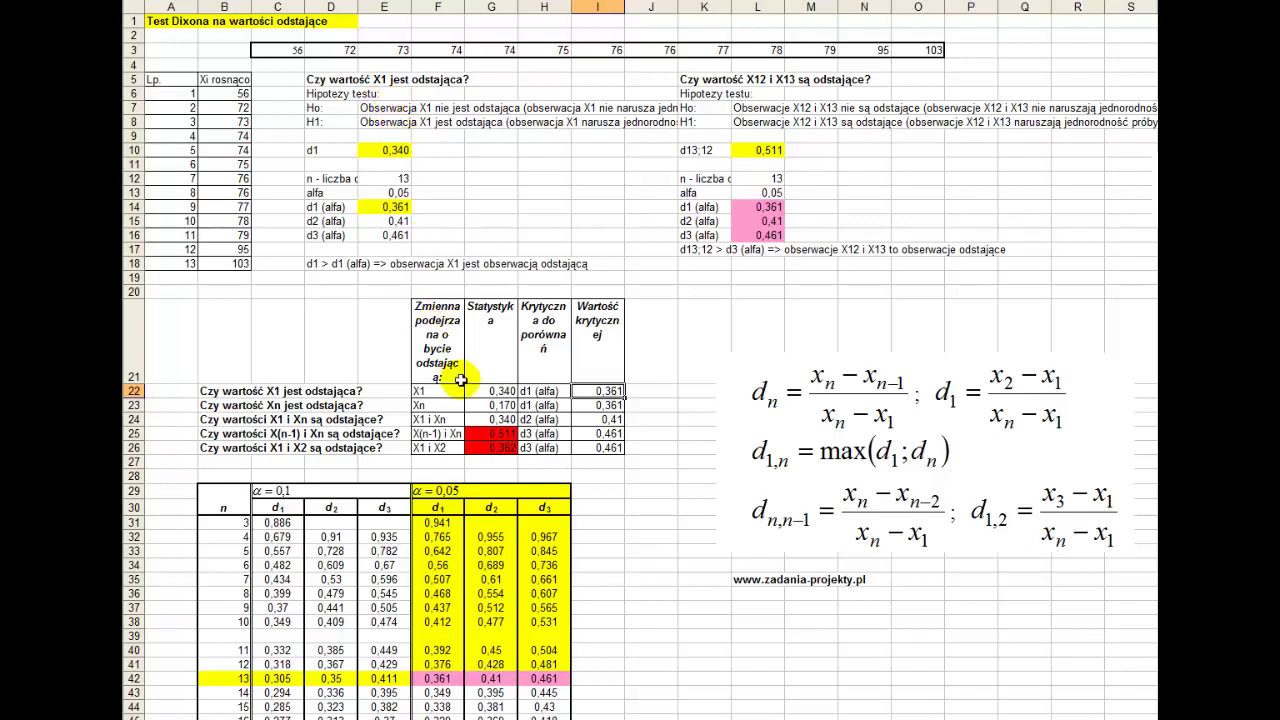
drag(428, 391, 490, 391)
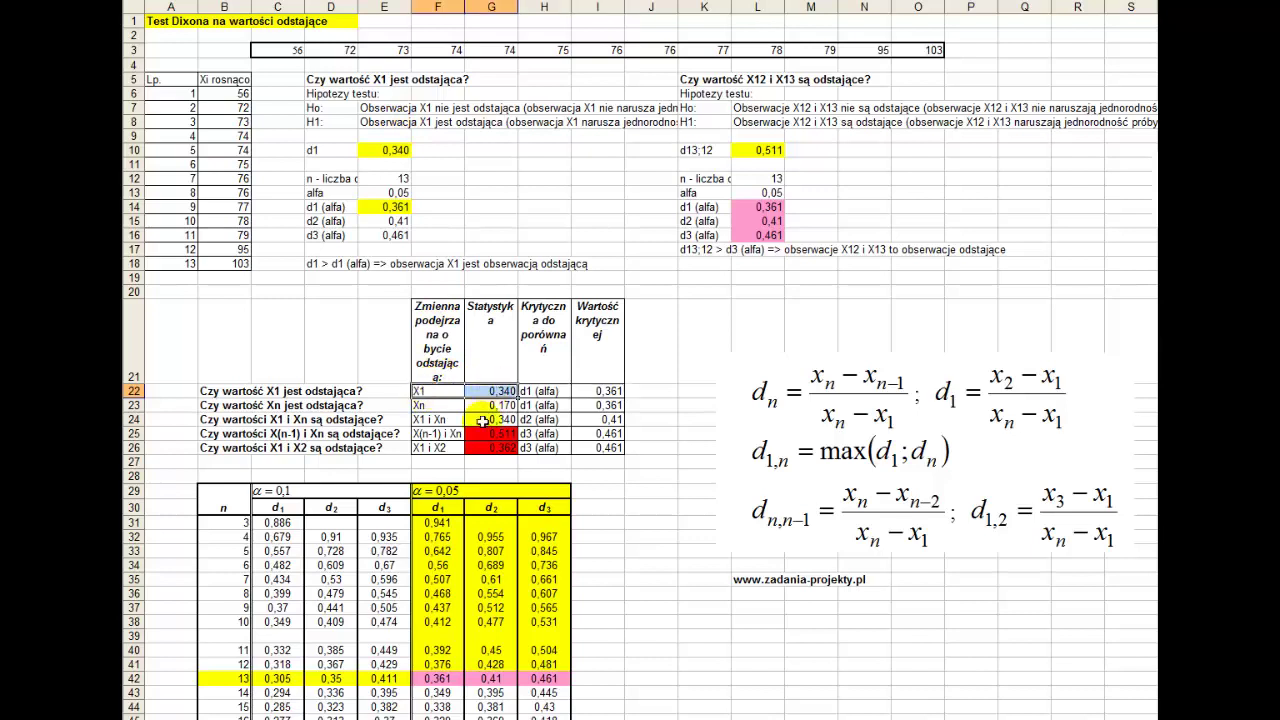
click(425, 405)
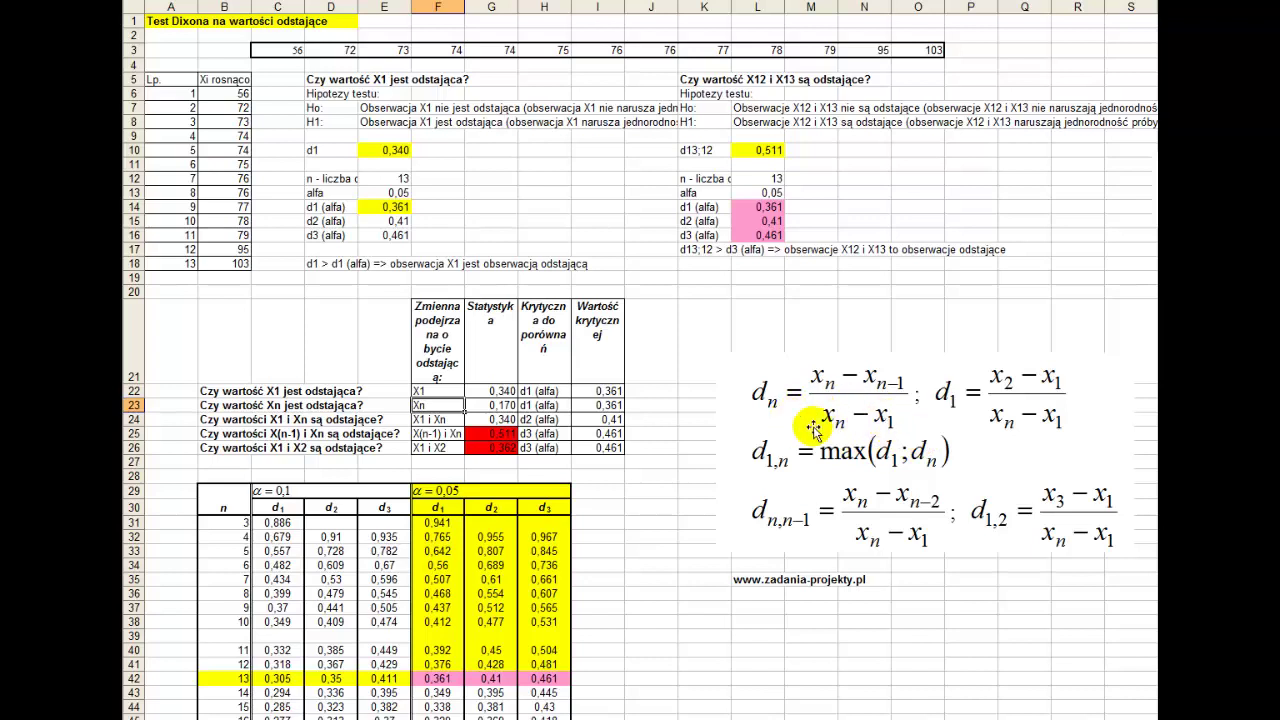
double_click(493, 408)
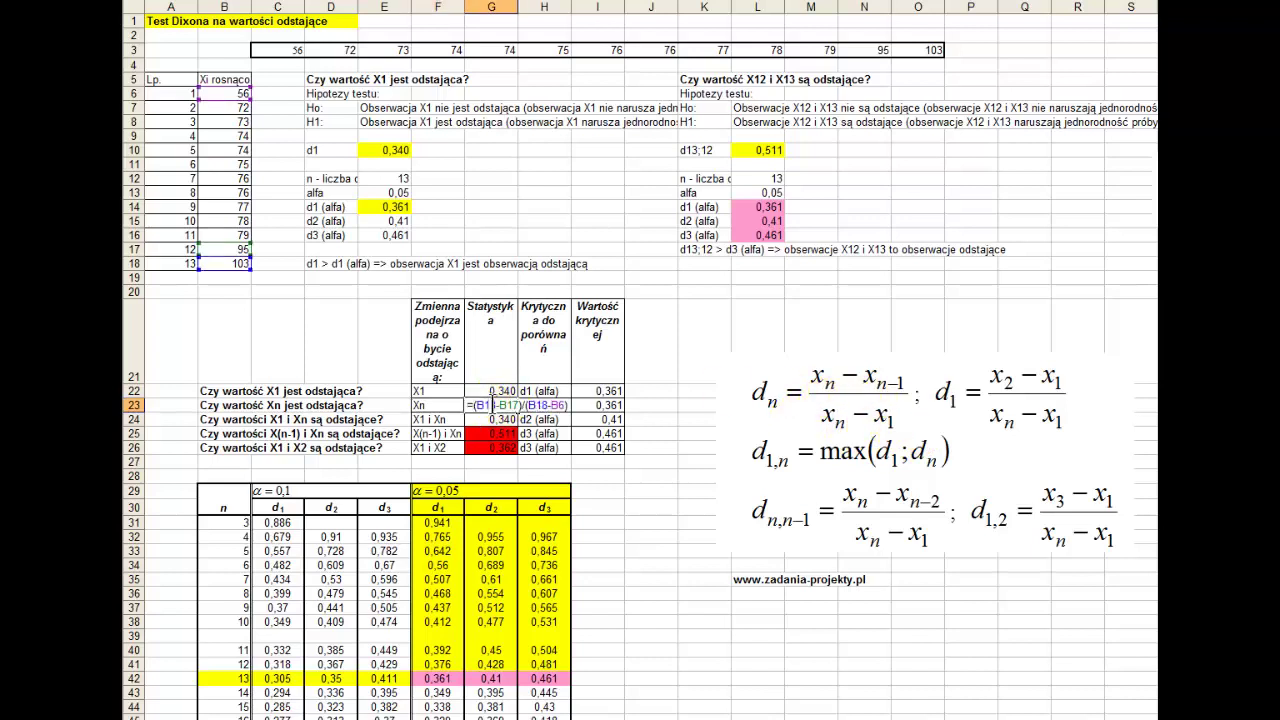
key(Return)
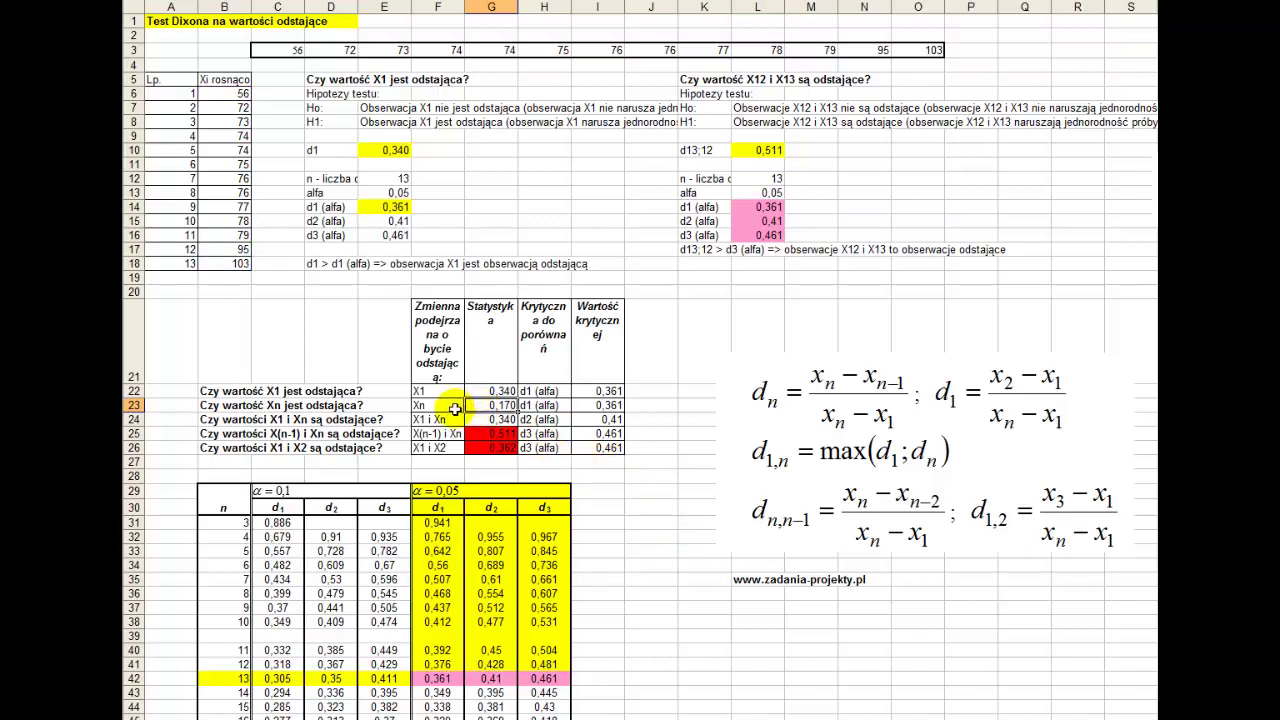
click(441, 408)
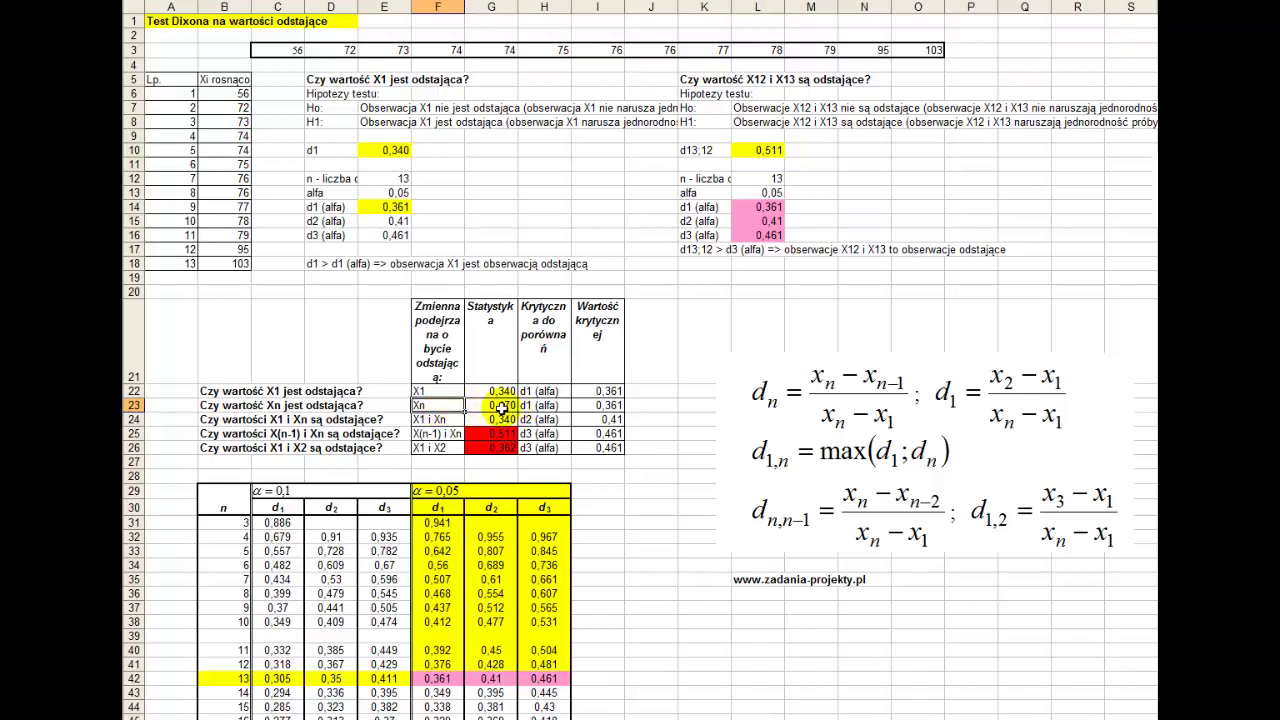
click(500, 406)
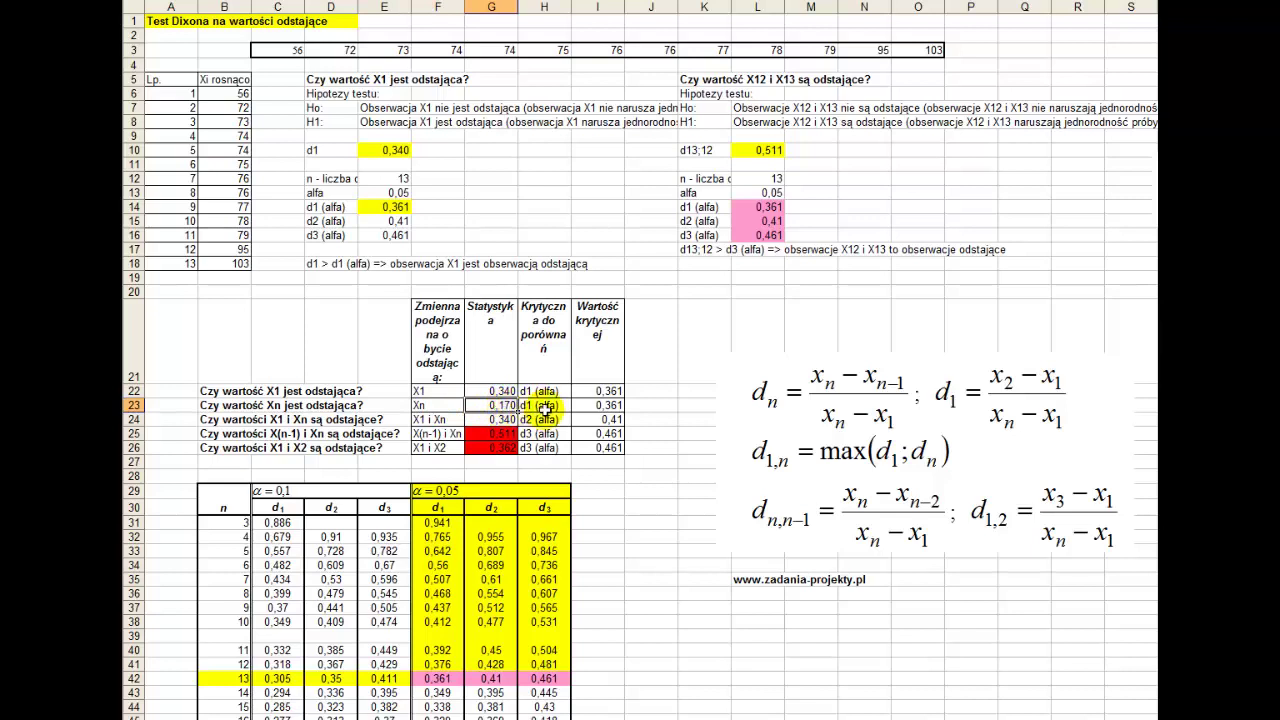
click(543, 408)
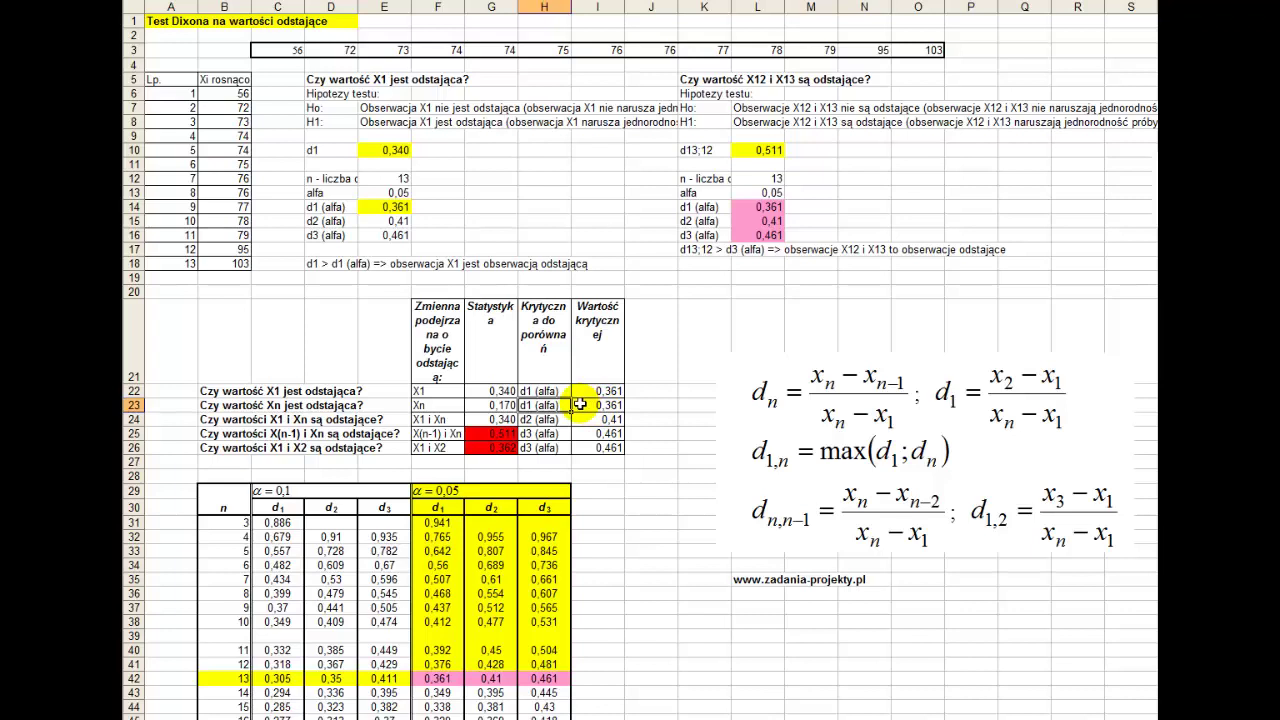
click(383, 105)
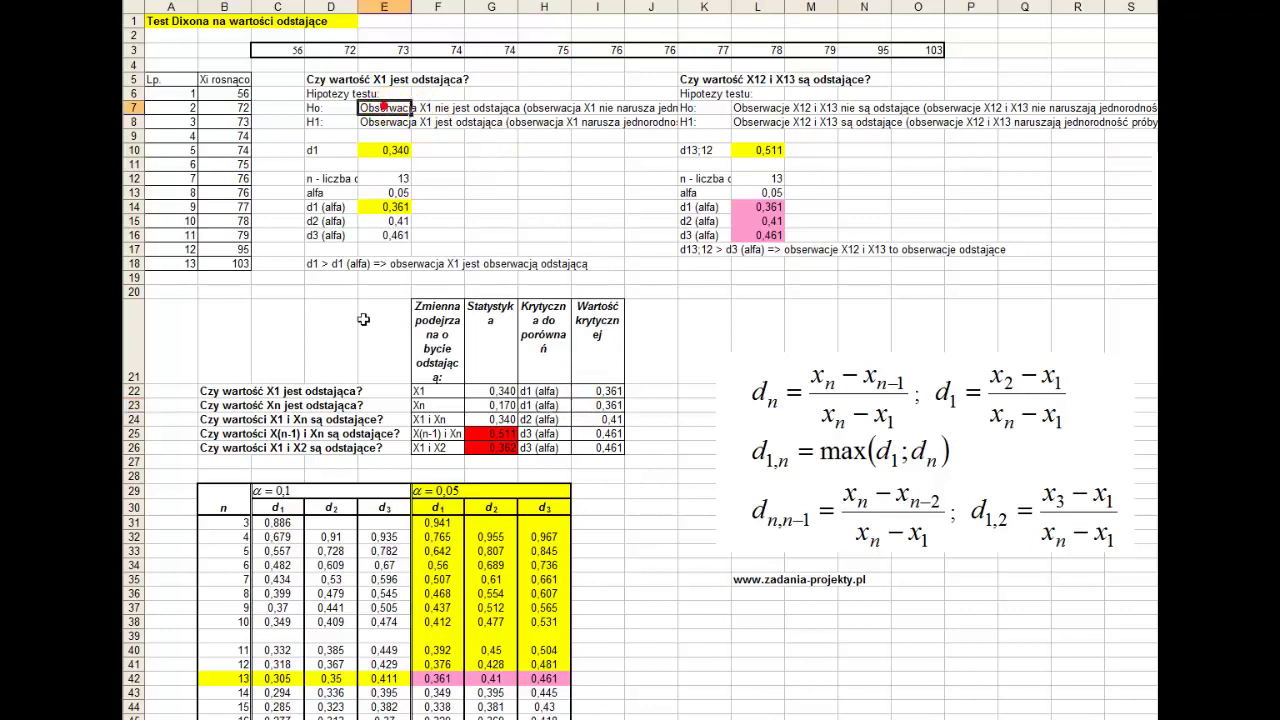
click(430, 407)
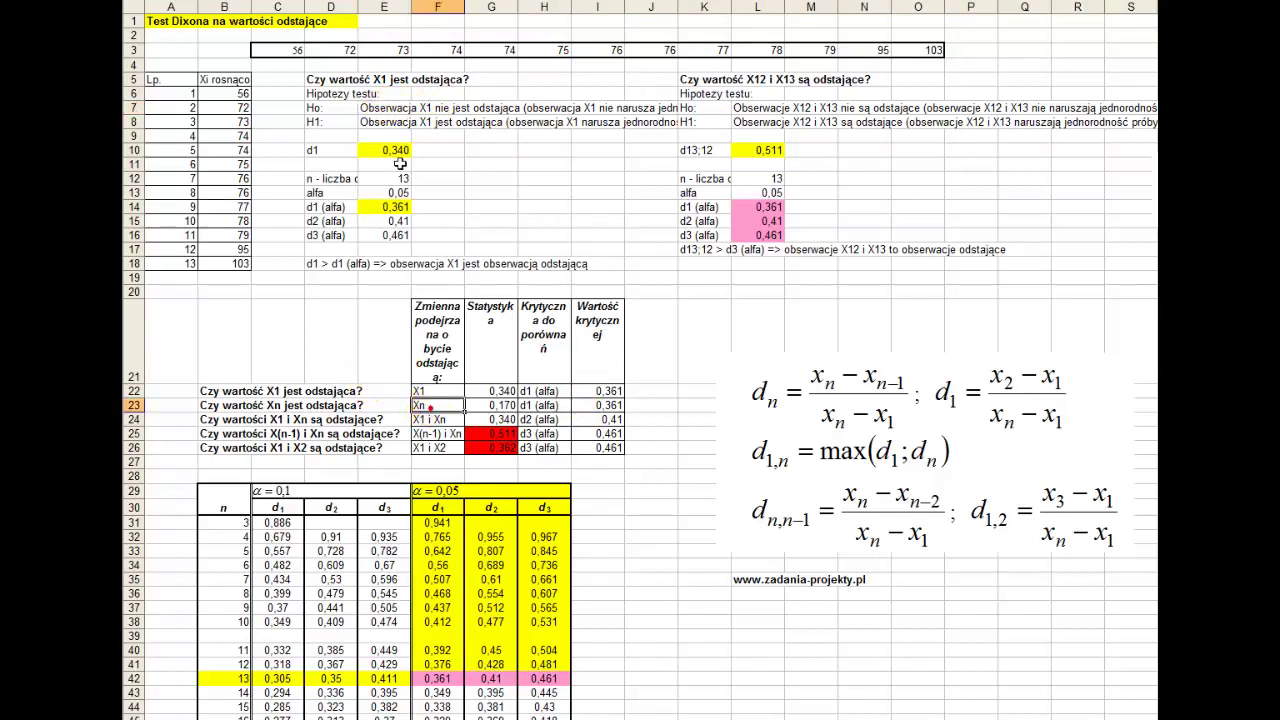
click(380, 105)
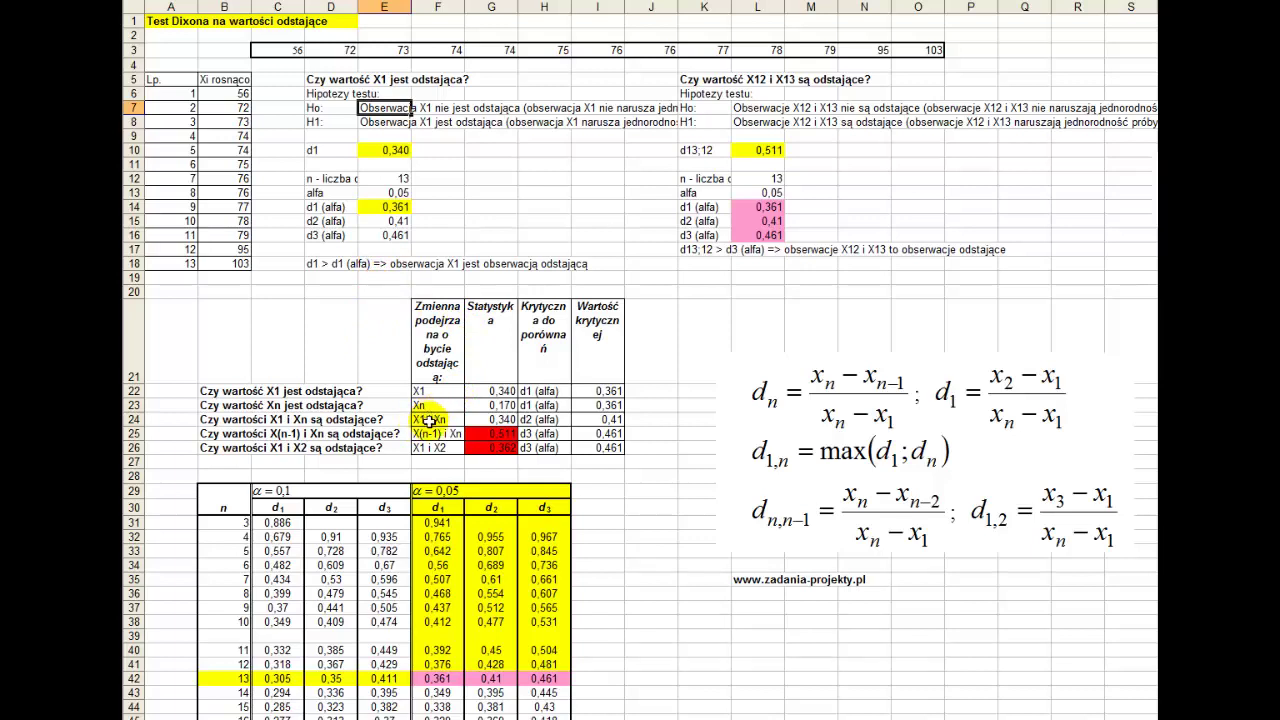
click(428, 420)
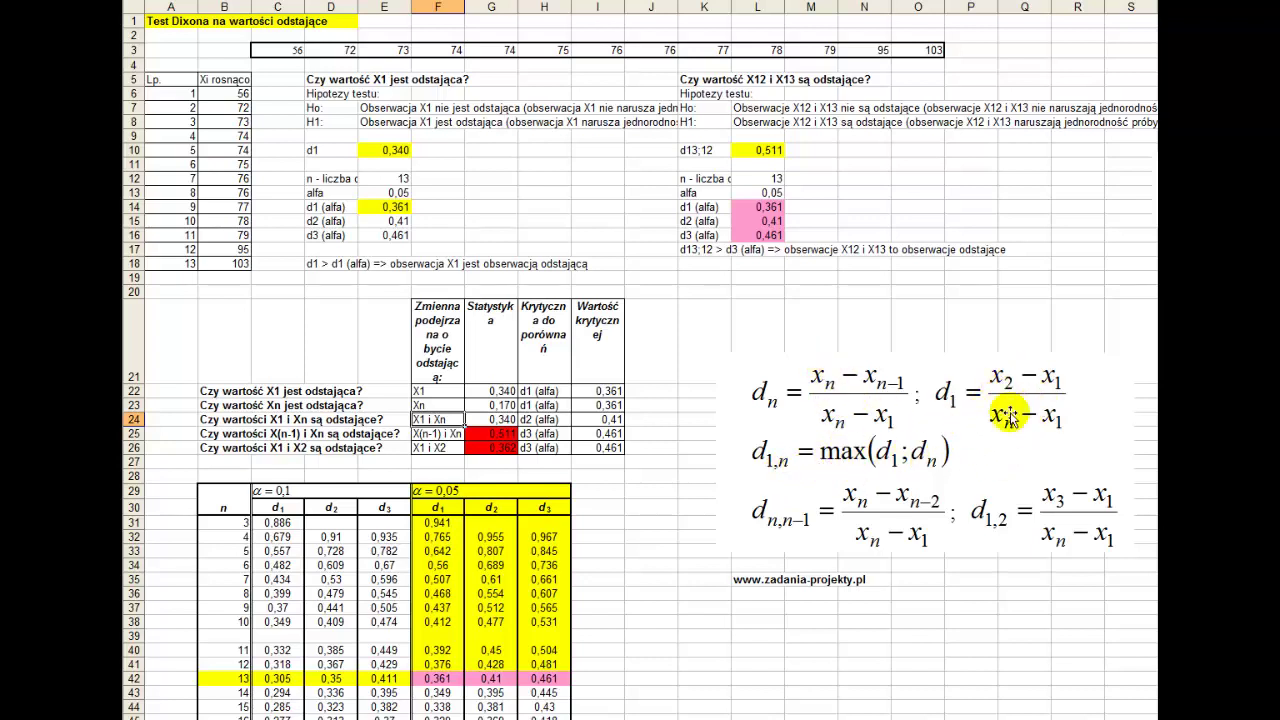
double_click(494, 417)
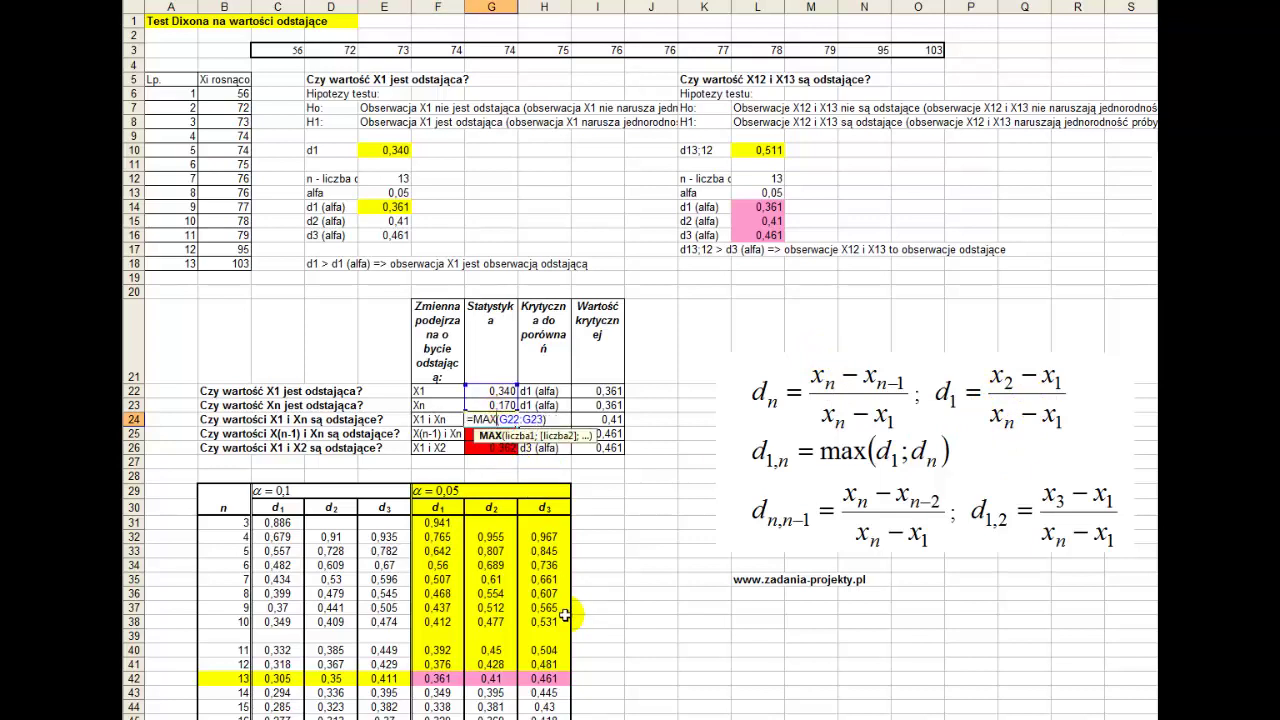
key(Return)
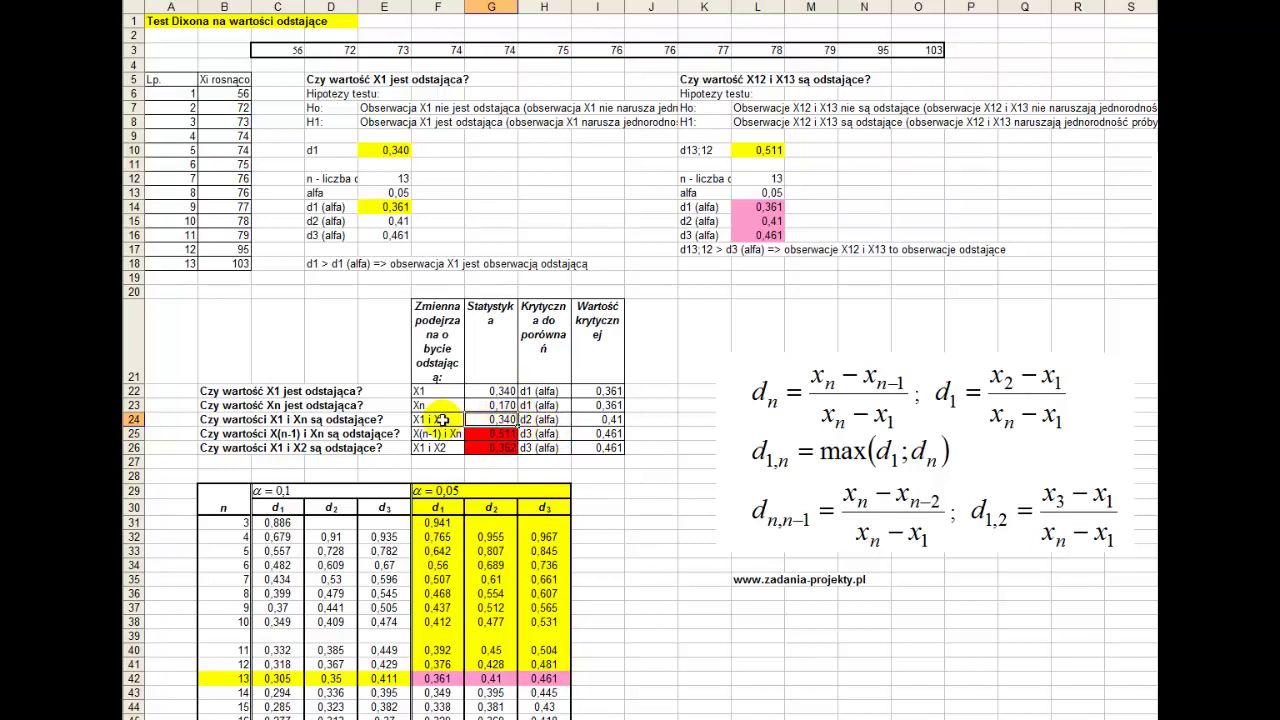
click(546, 422)
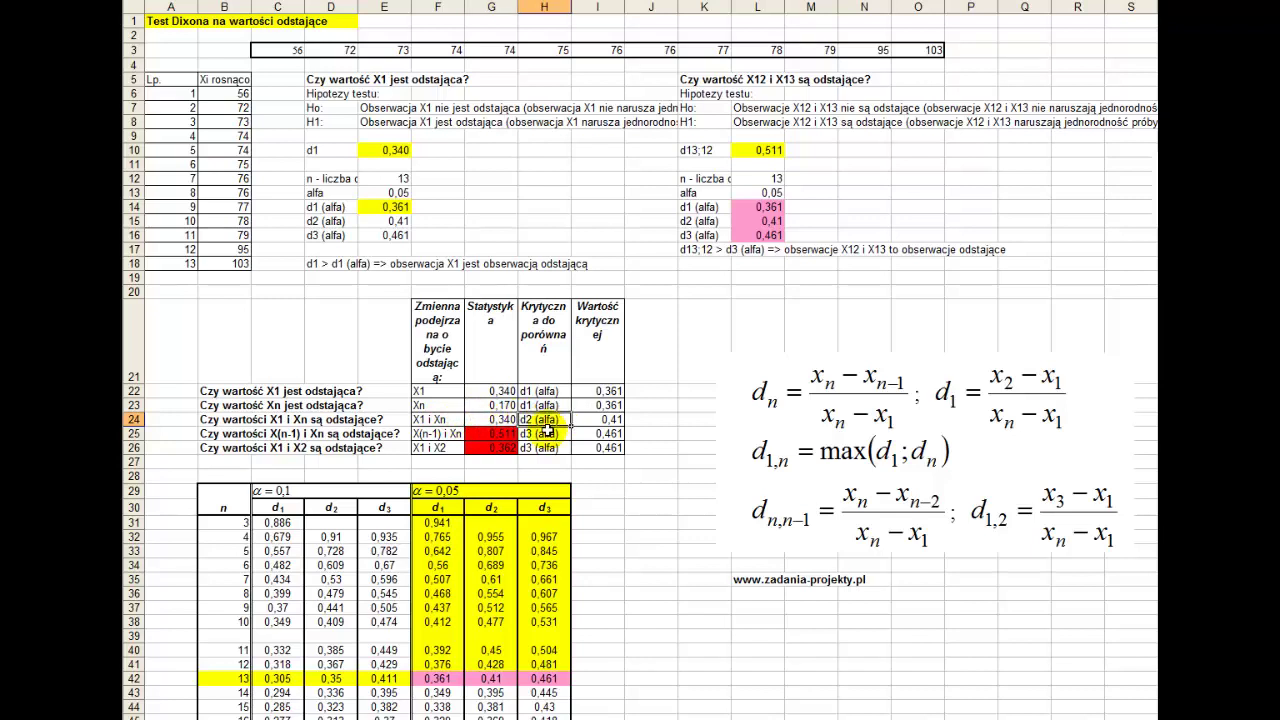
click(610, 422)
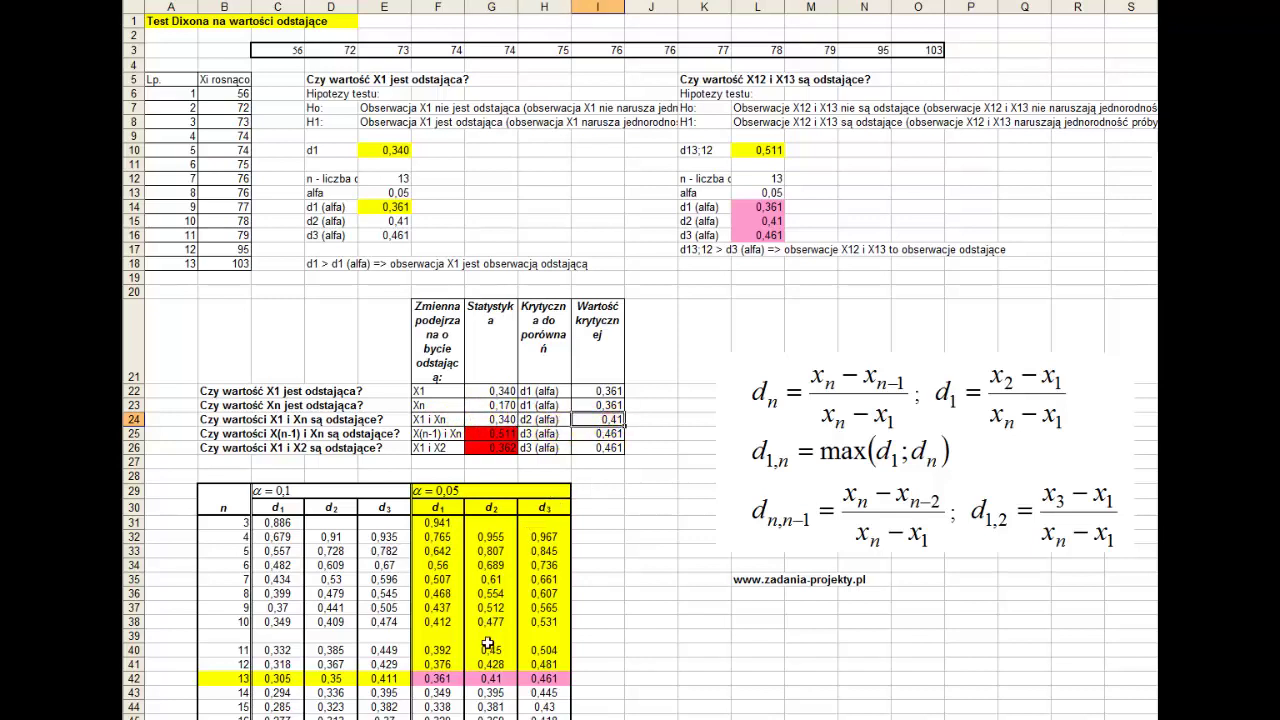
click(487, 675)
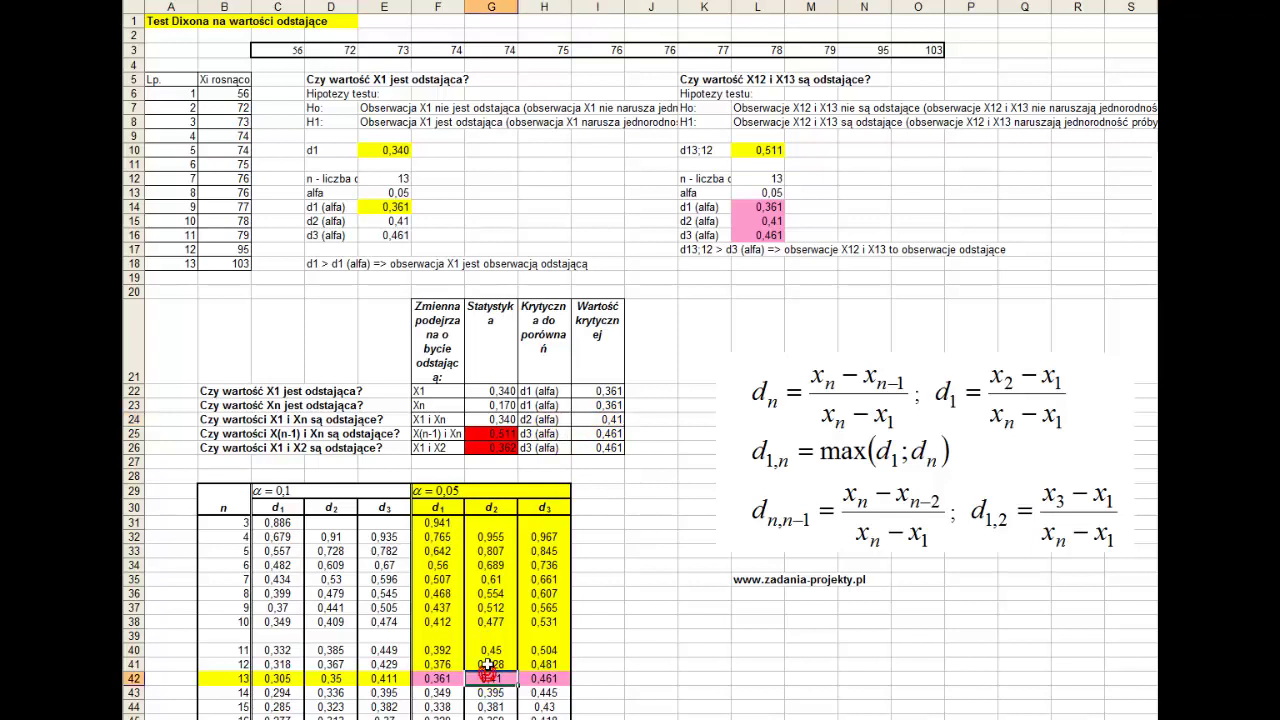
click(222, 675)
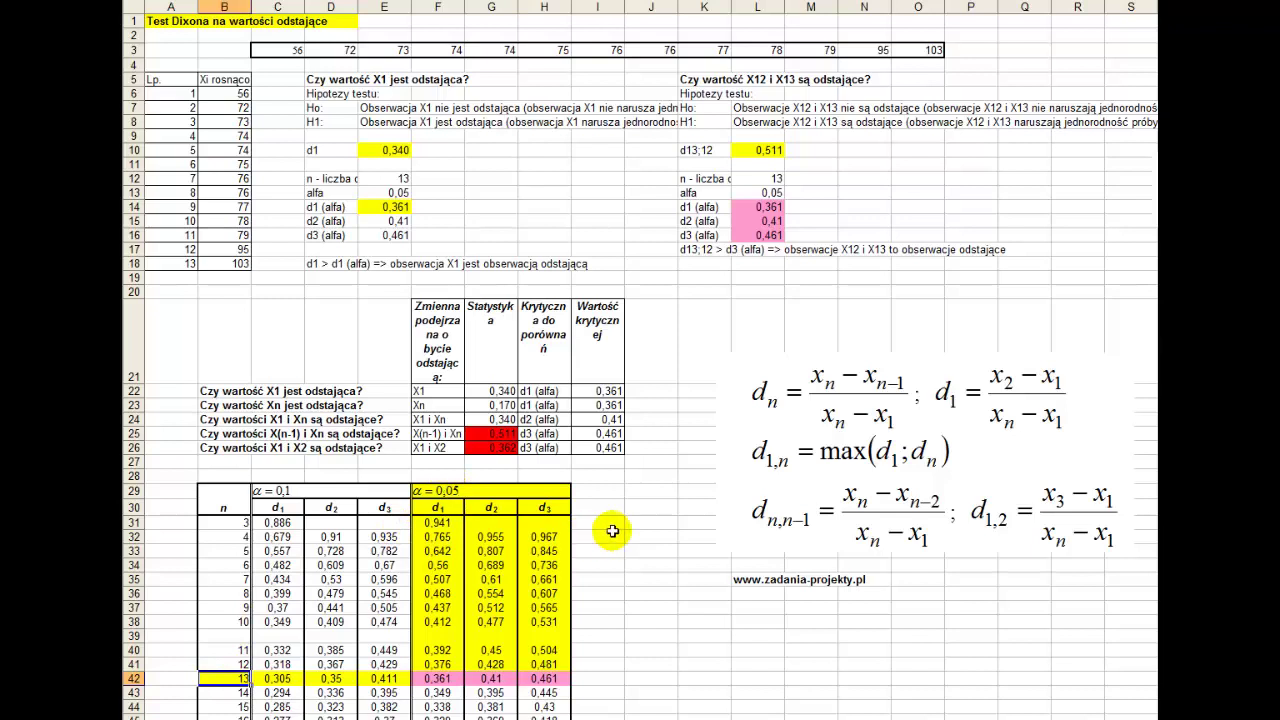
click(490, 419)
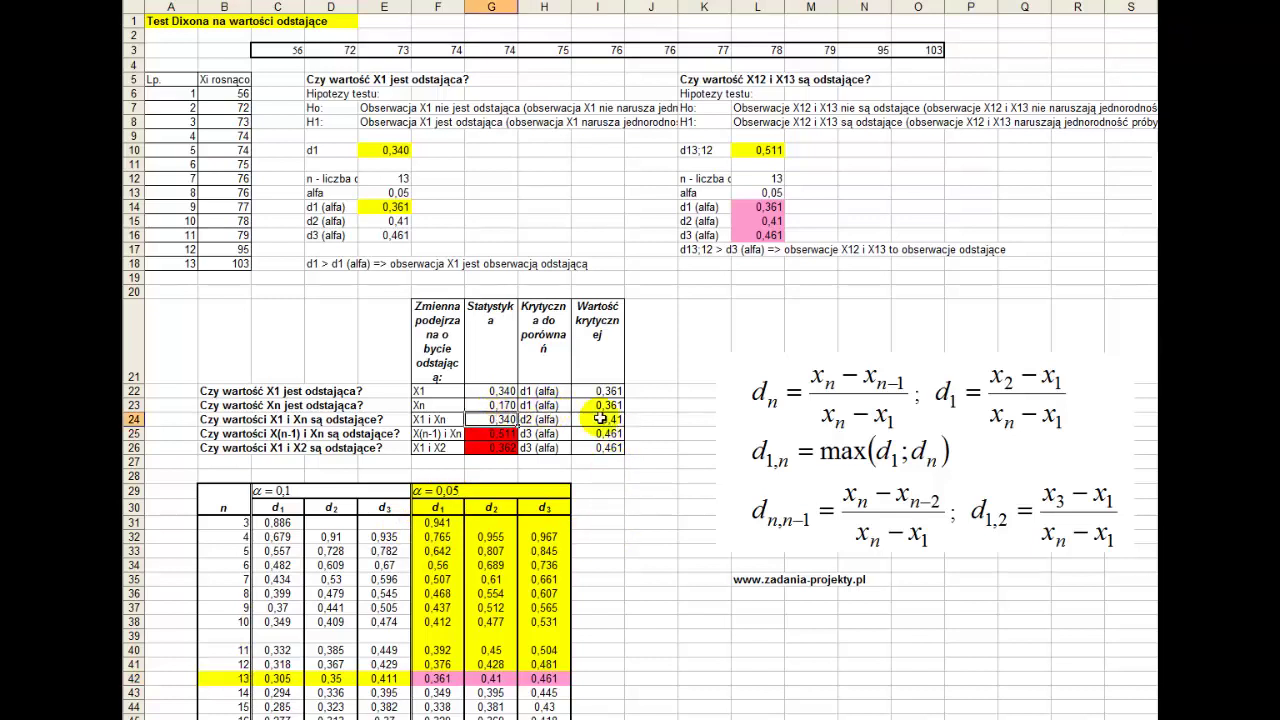
click(599, 419)
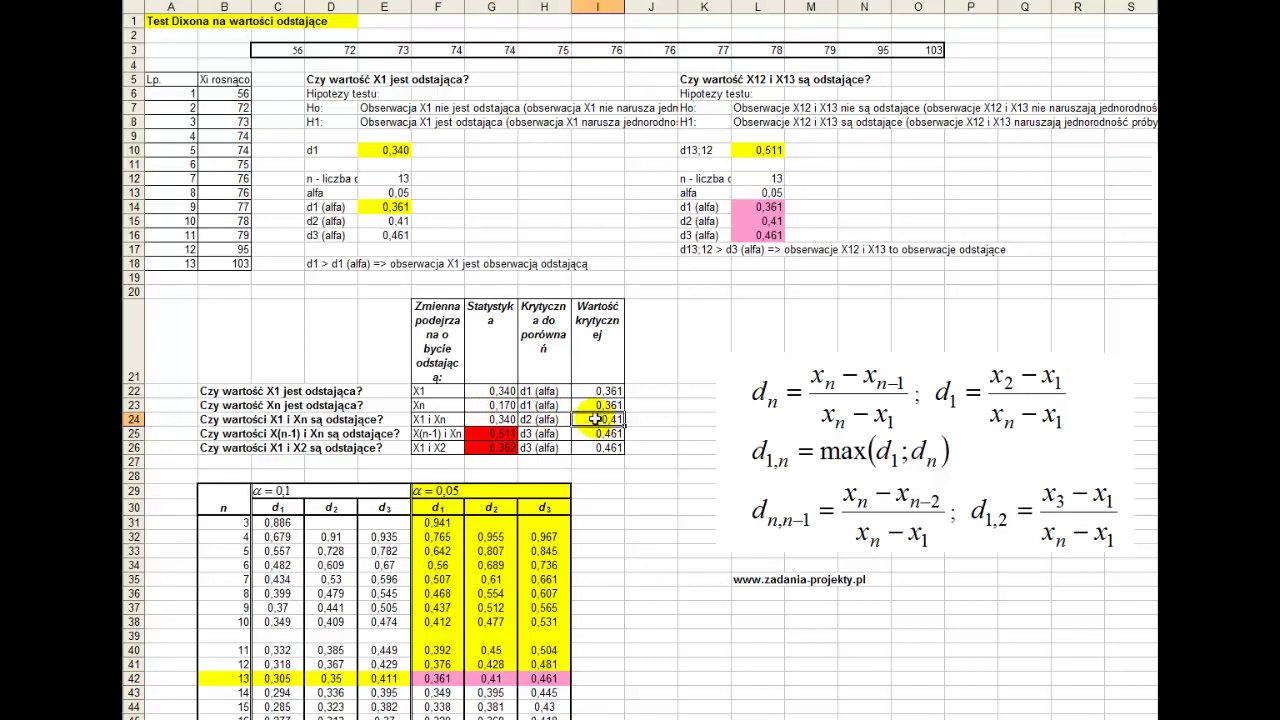
click(311, 107)
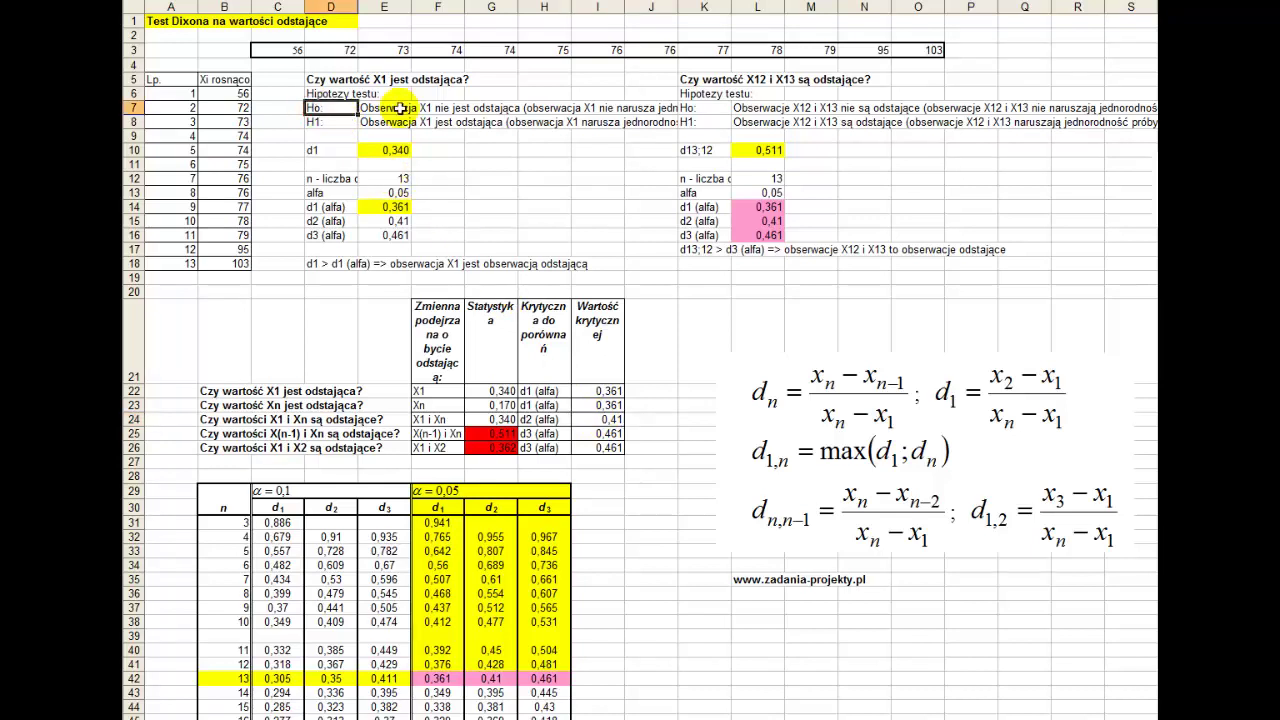
click(390, 108)
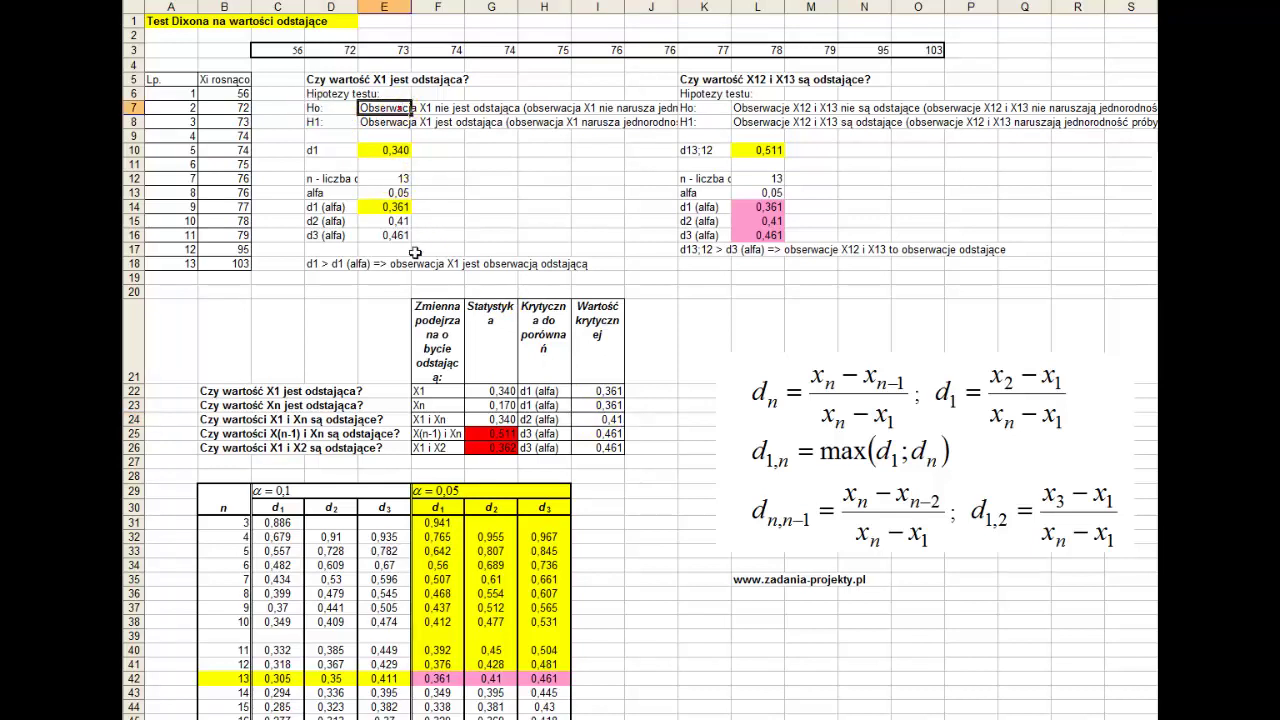
click(770, 107)
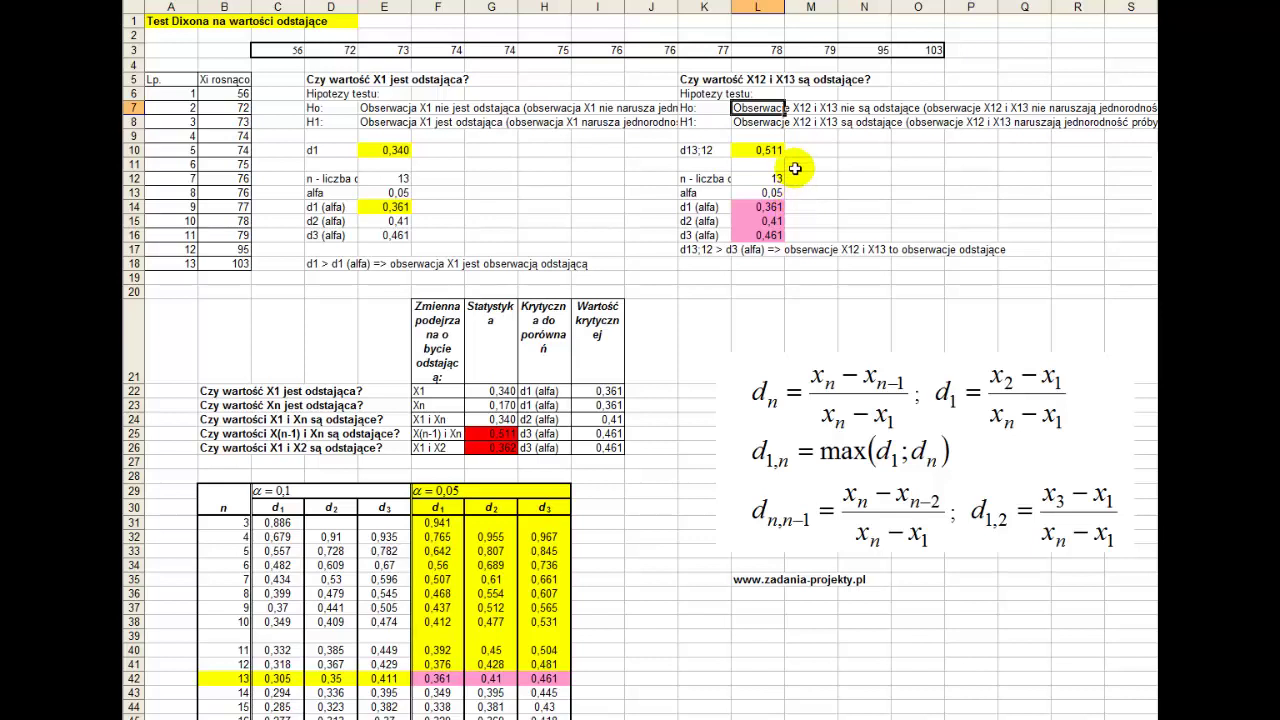
click(452, 414)
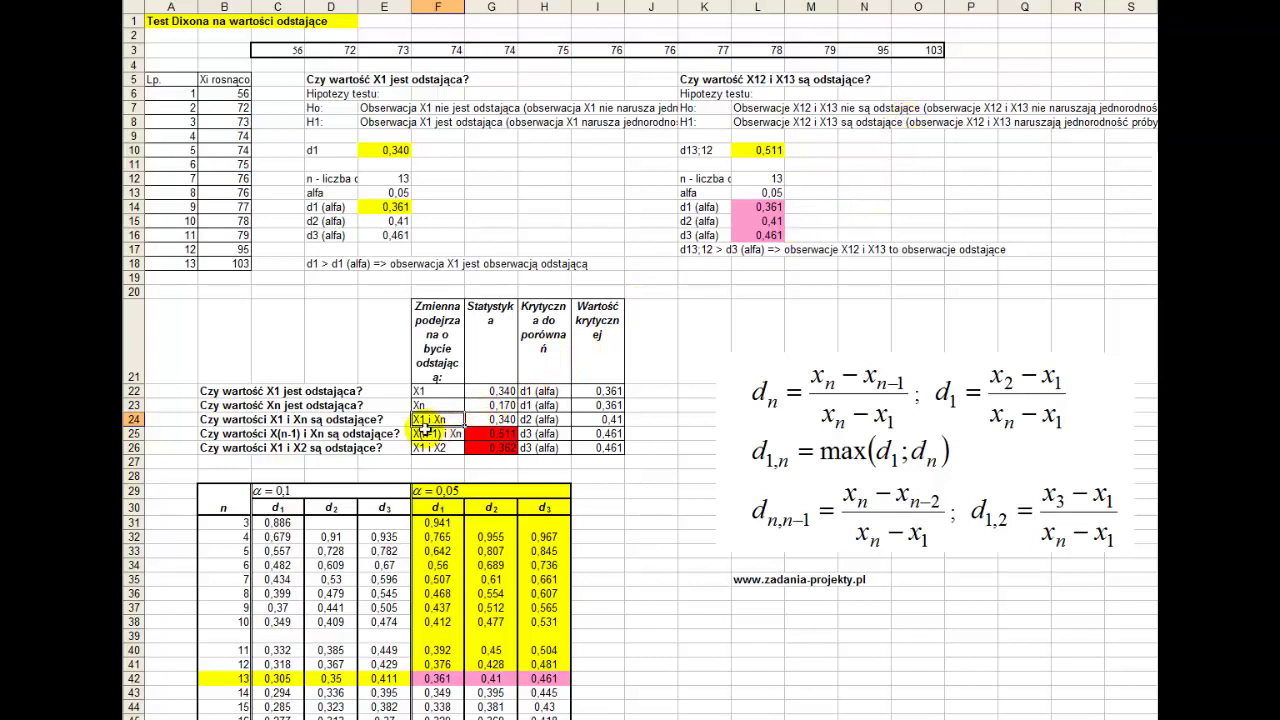
click(243, 249)
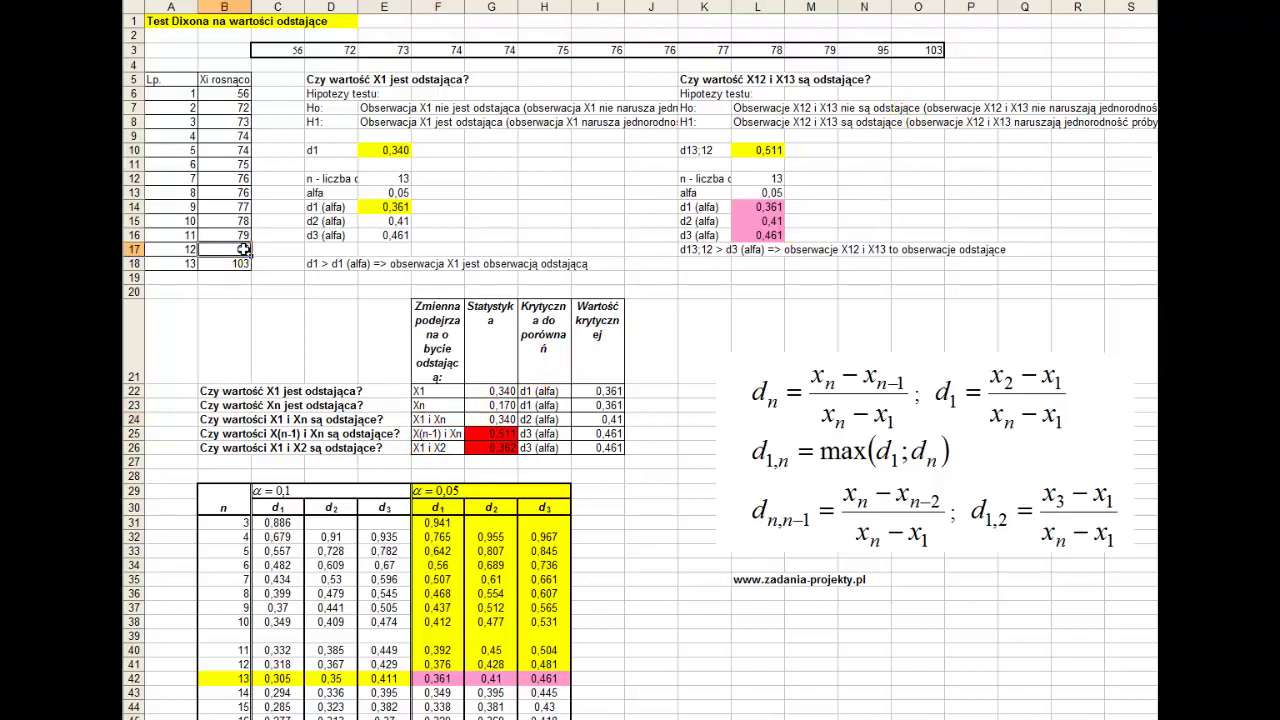
click(240, 263)
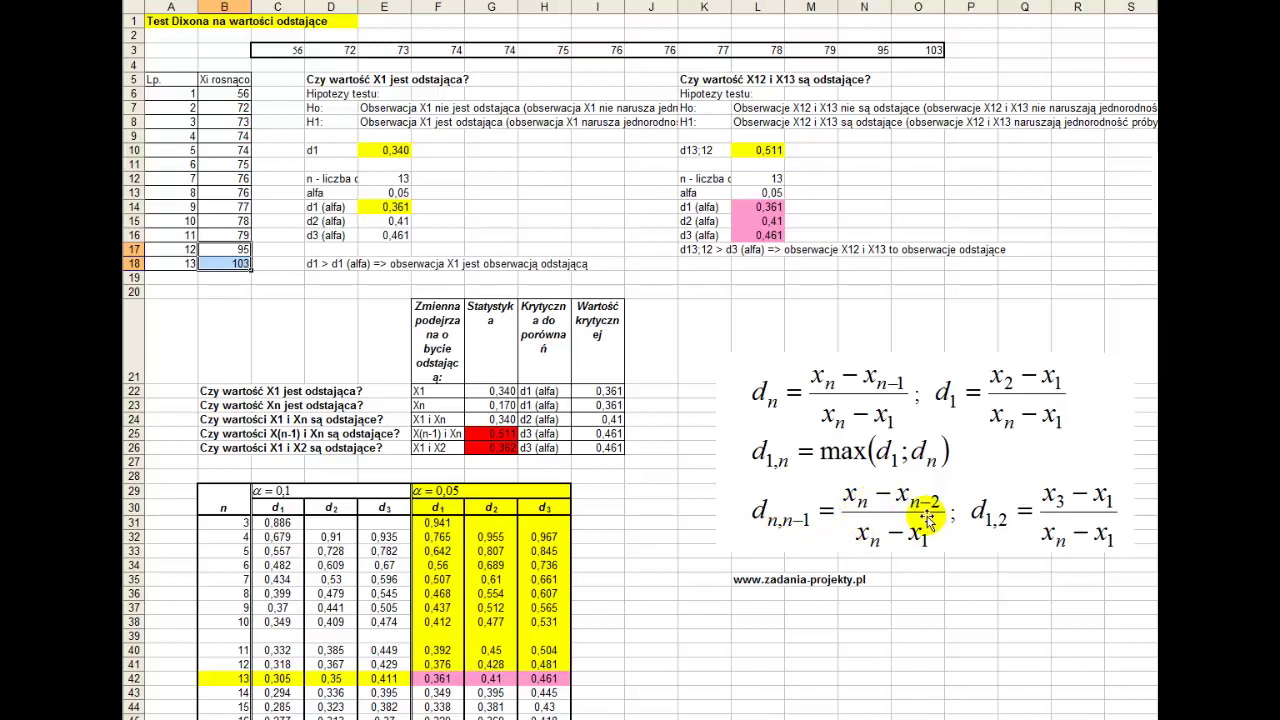
click(222, 265)
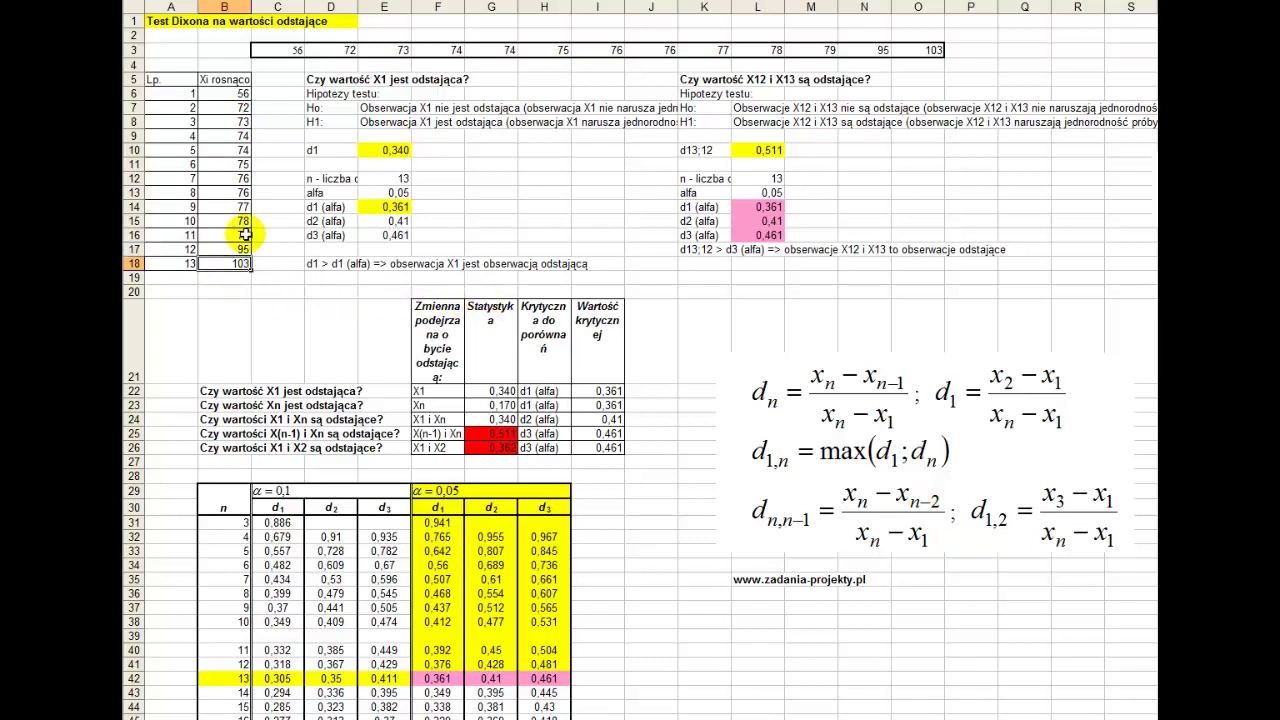
click(245, 235)
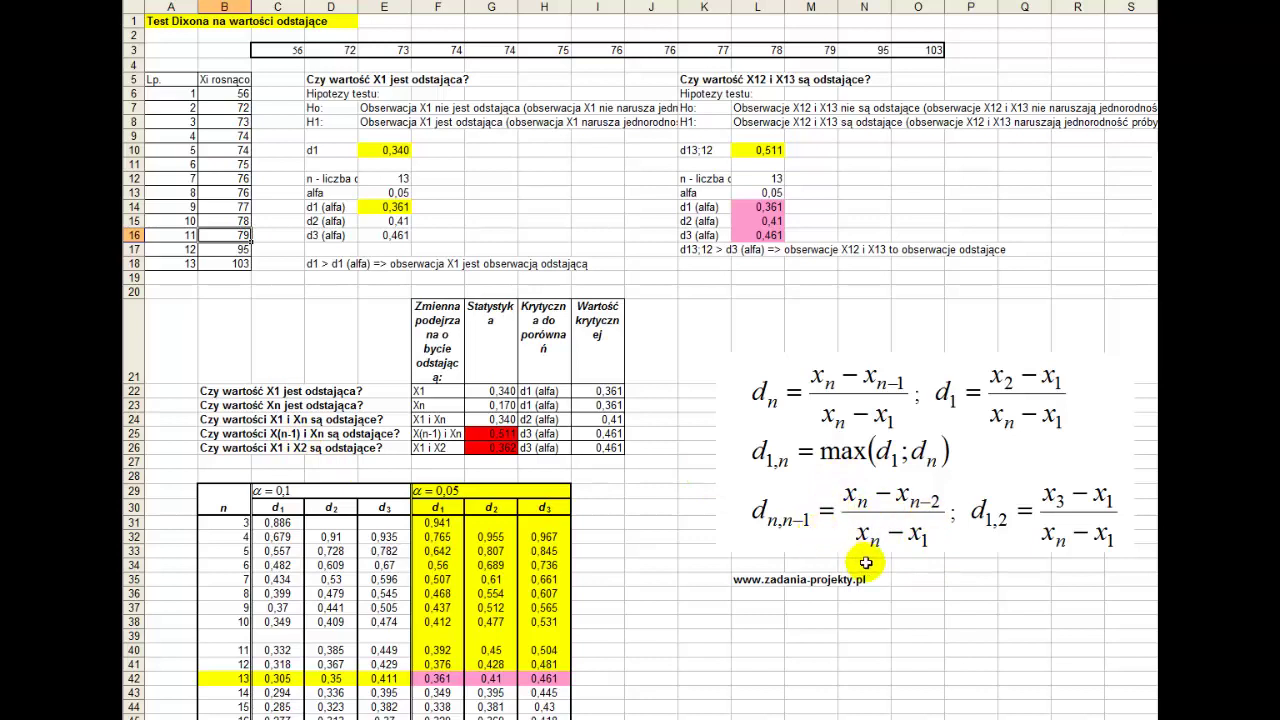
click(493, 435)
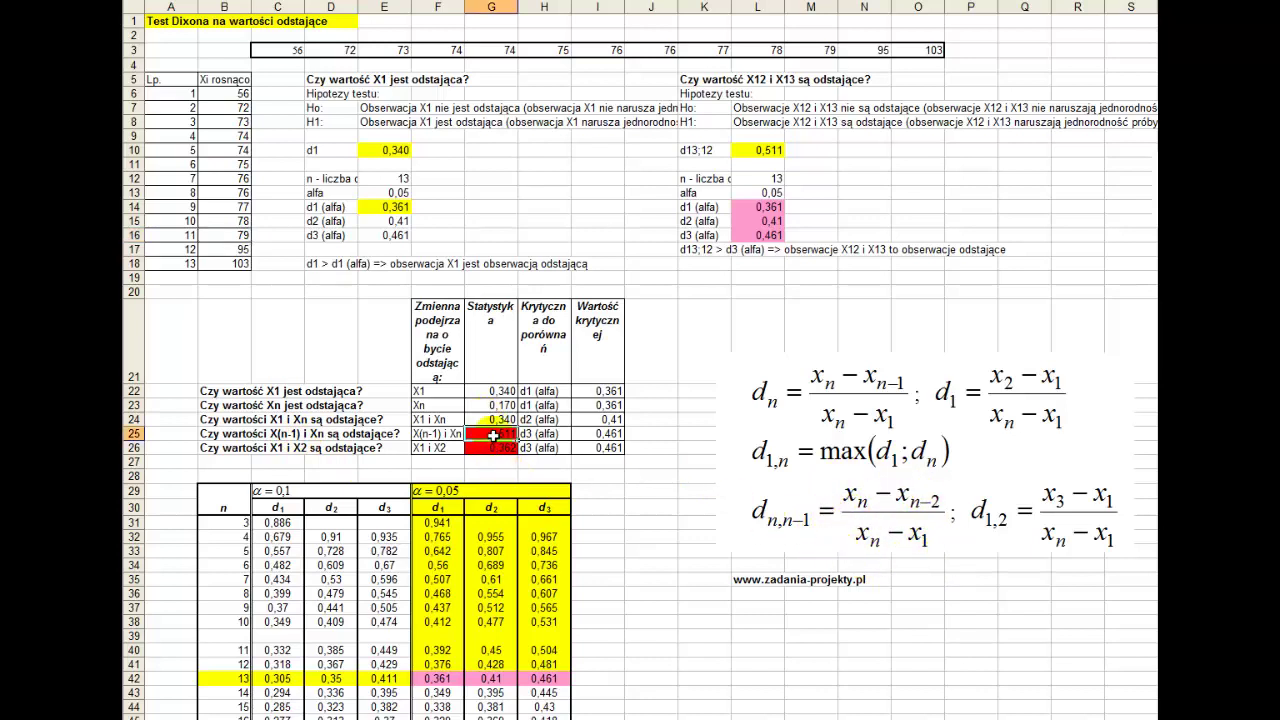
click(552, 432)
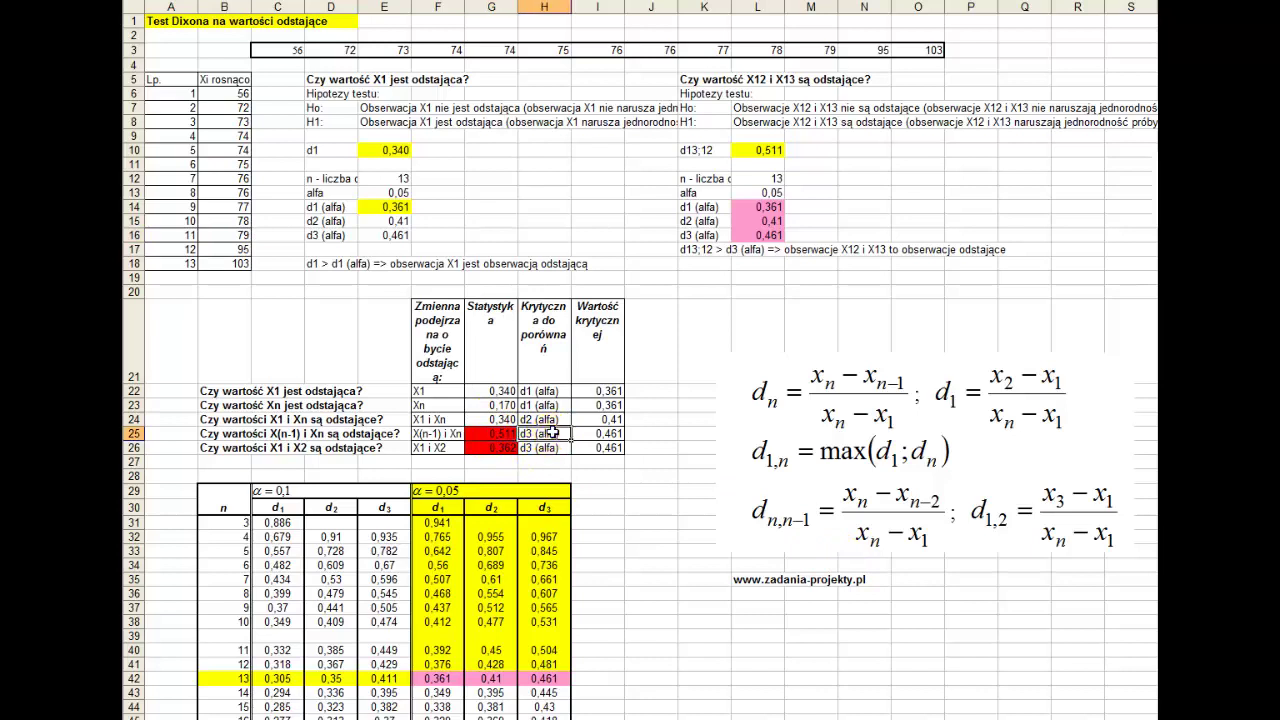
click(553, 432)
click(488, 432)
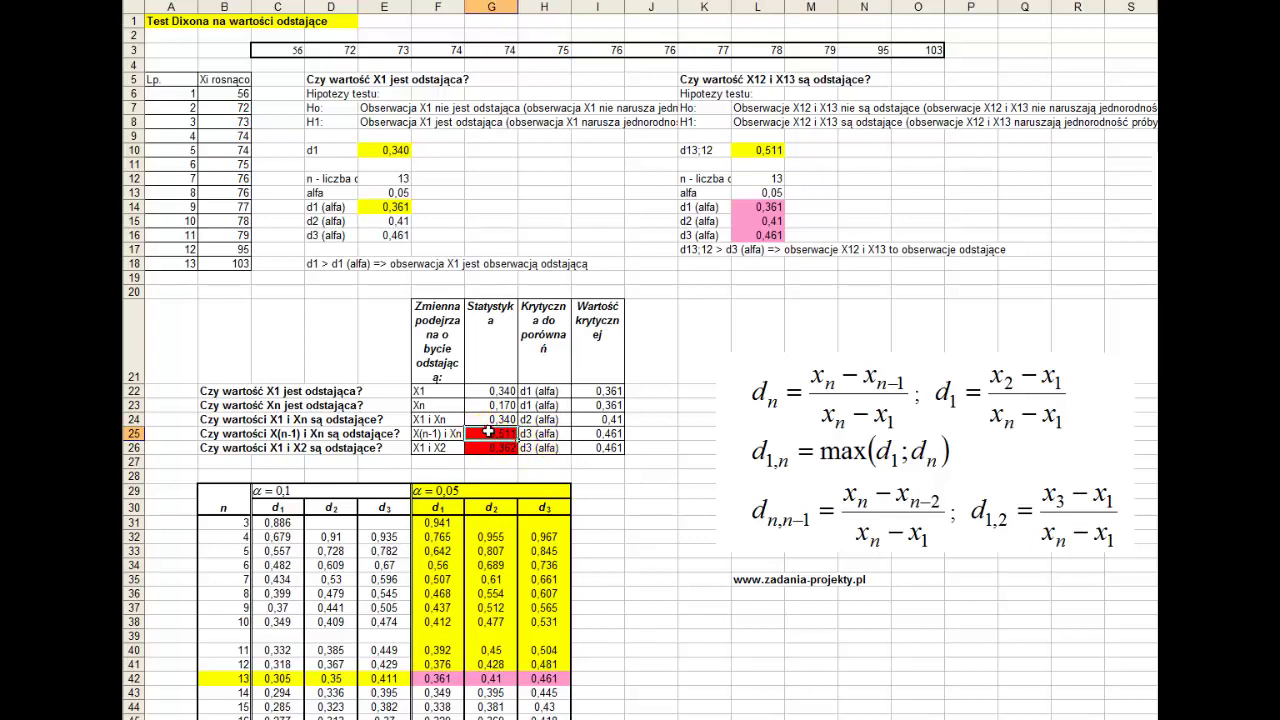
click(599, 434)
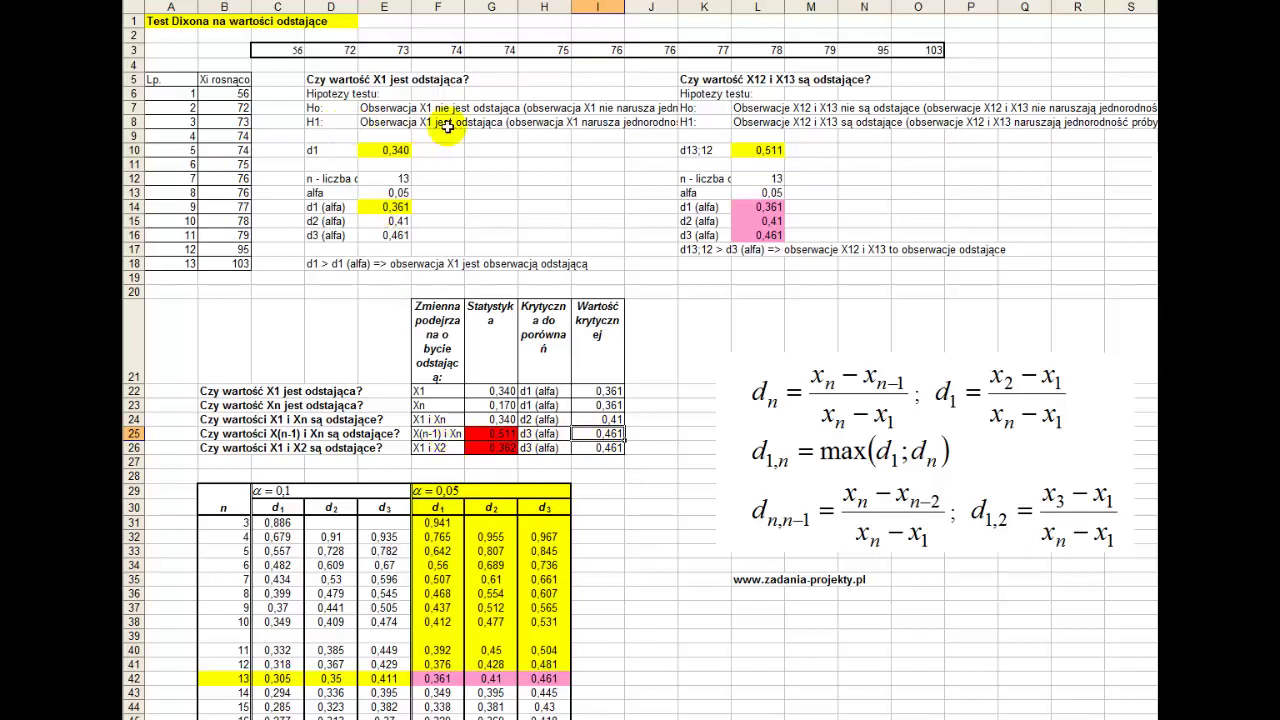
click(713, 126)
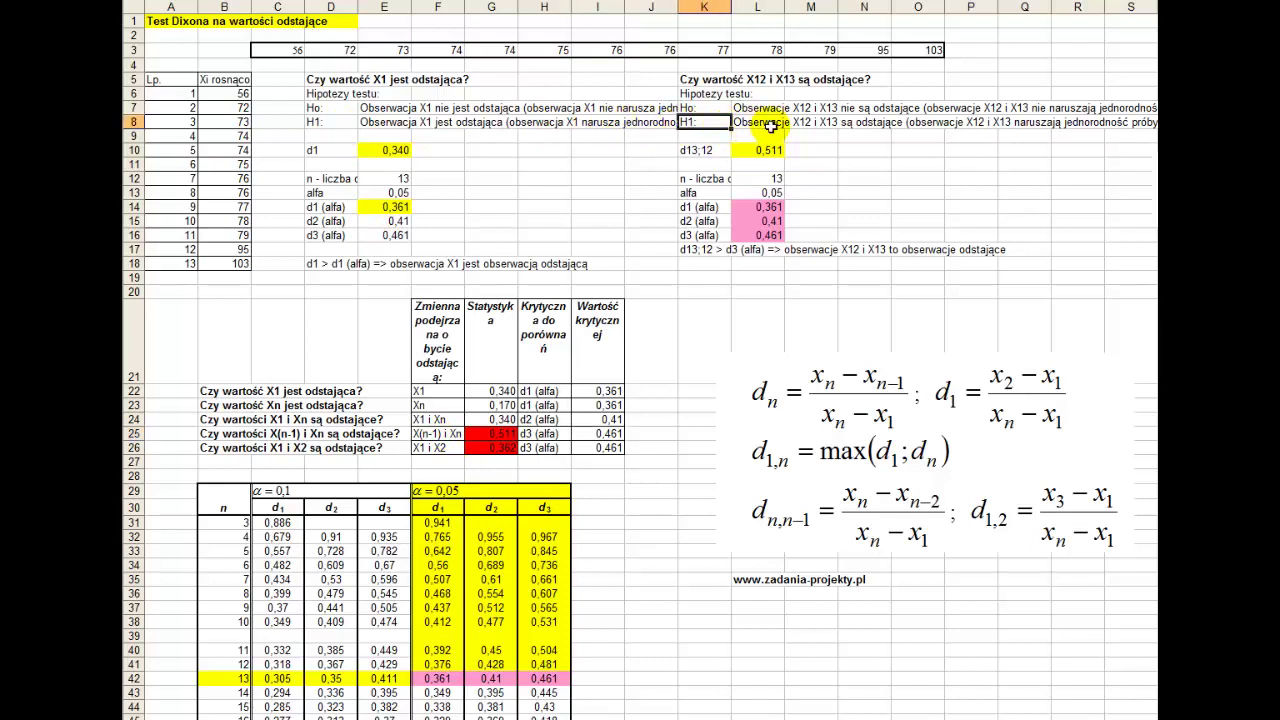
click(770, 126)
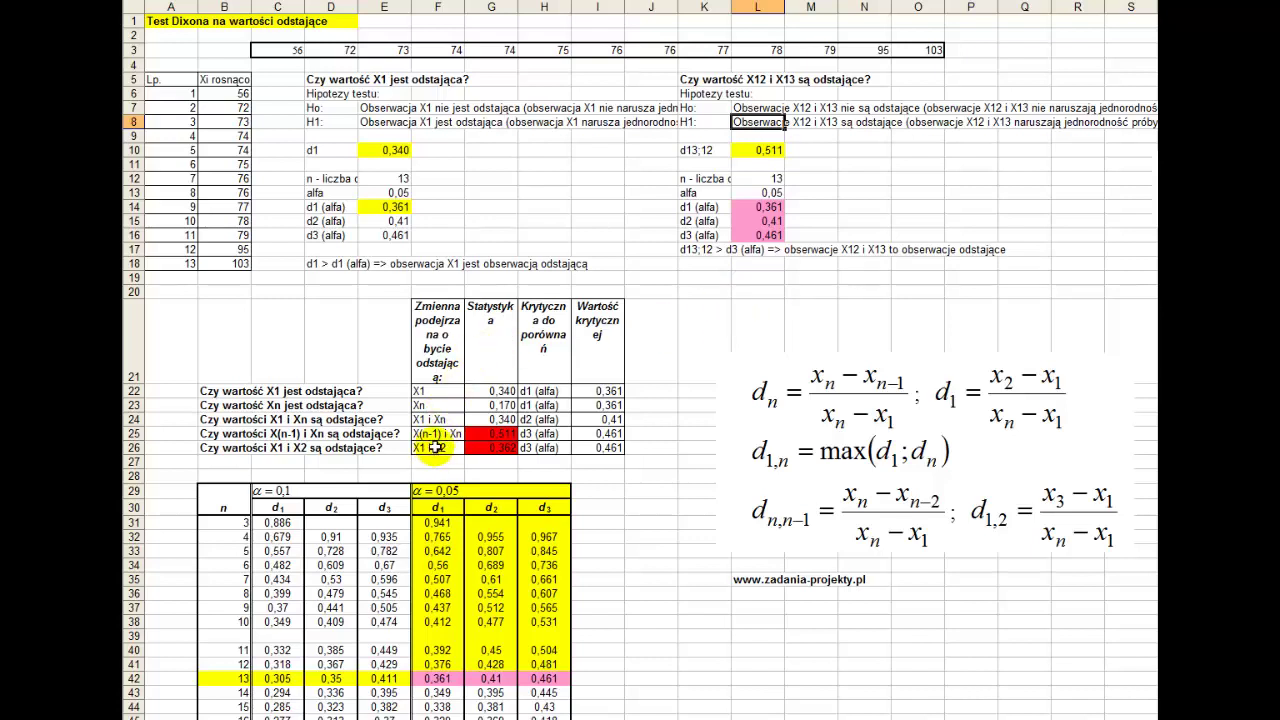
click(420, 447)
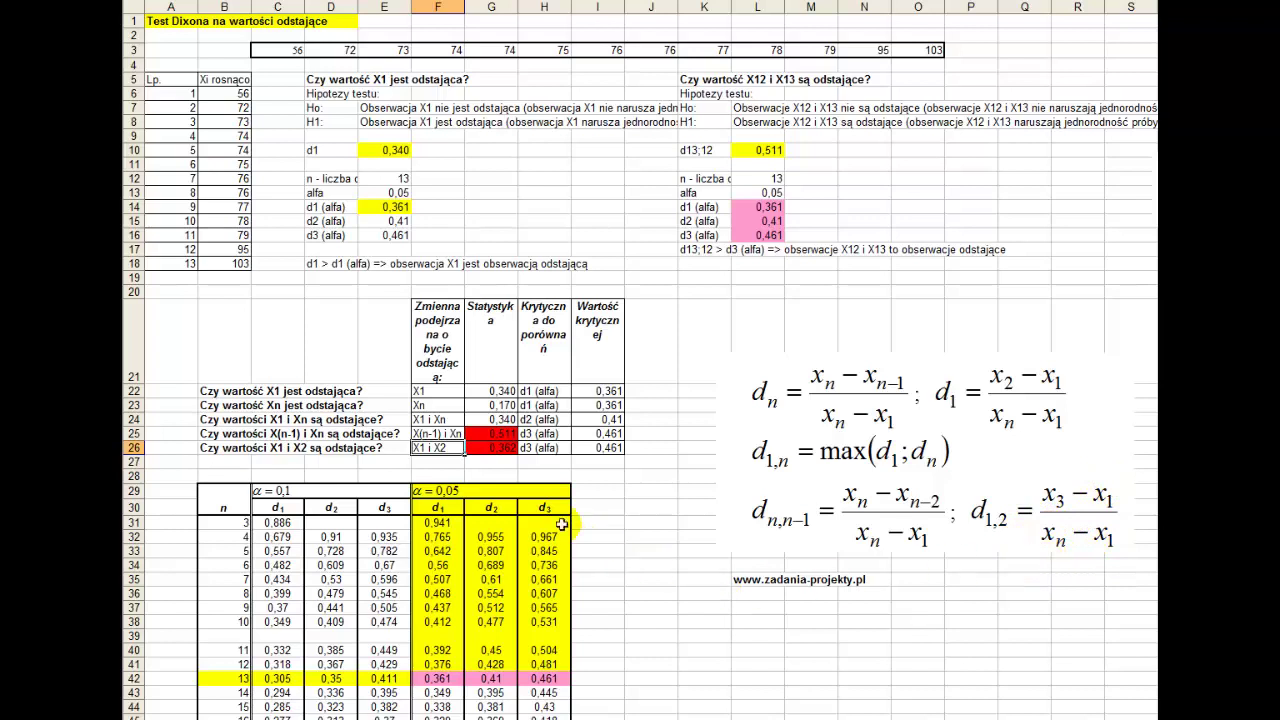
click(498, 448)
double_click(498, 448)
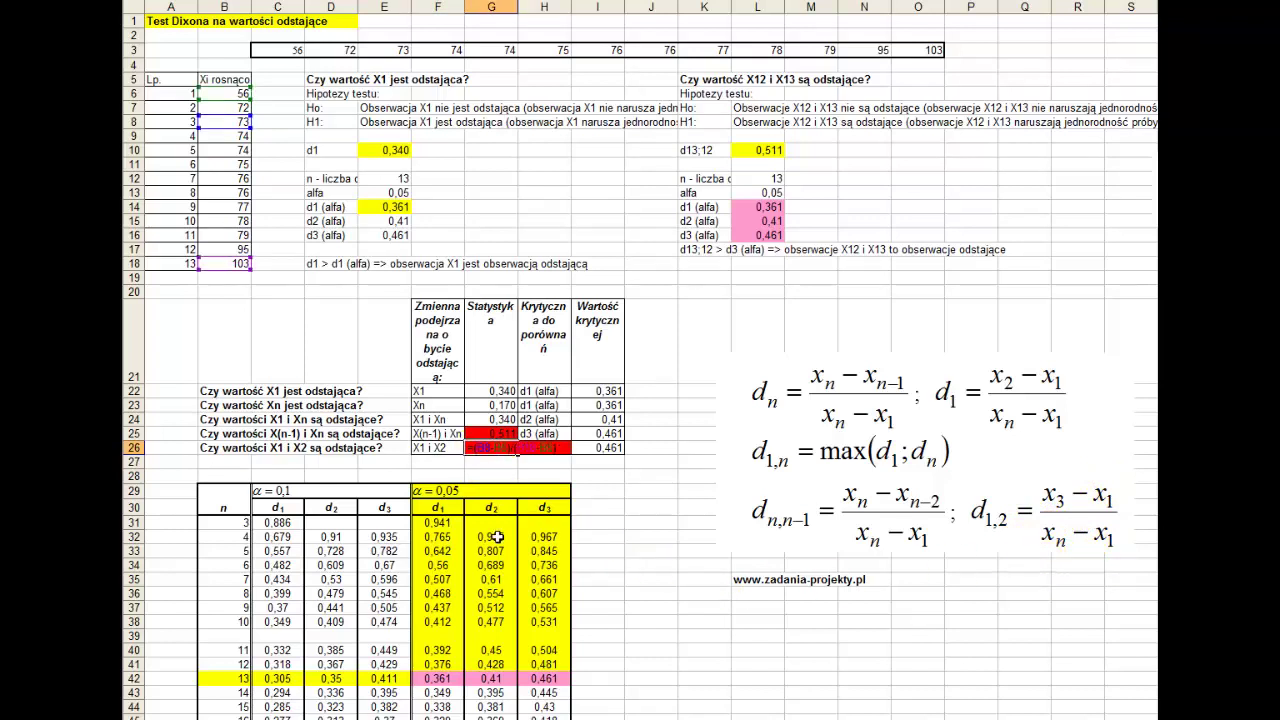
key(Escape)
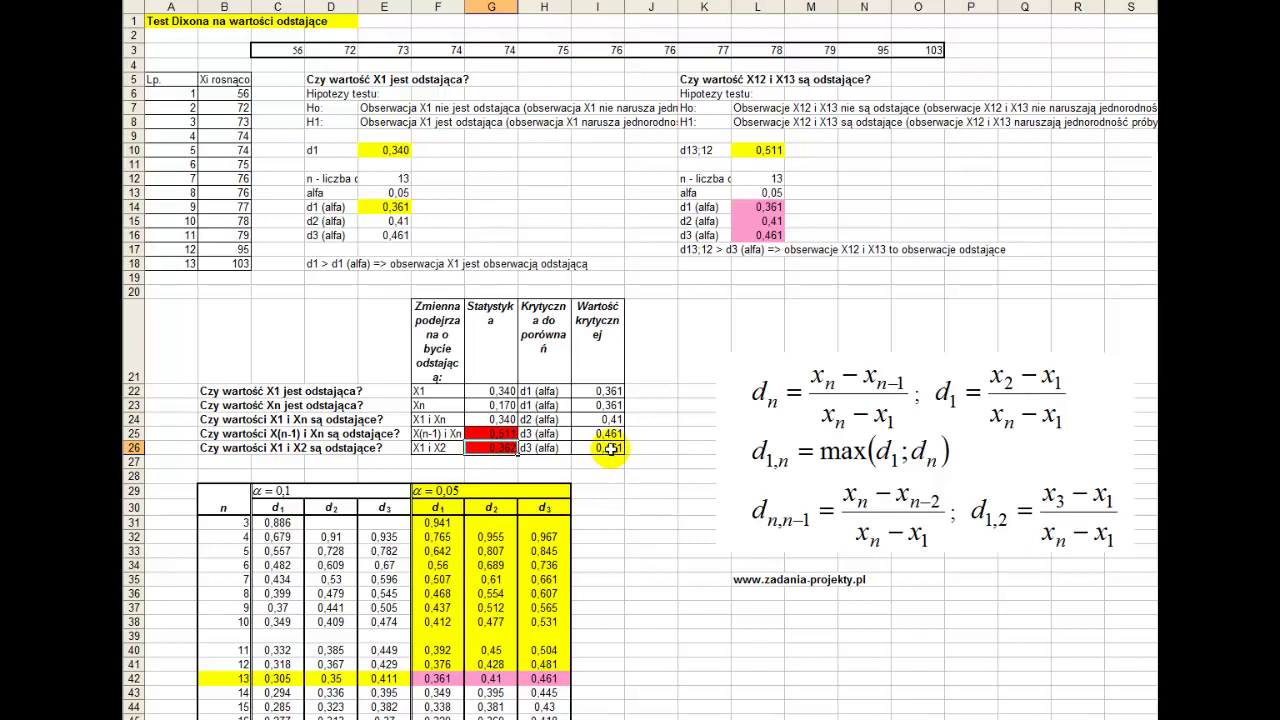
click(610, 450)
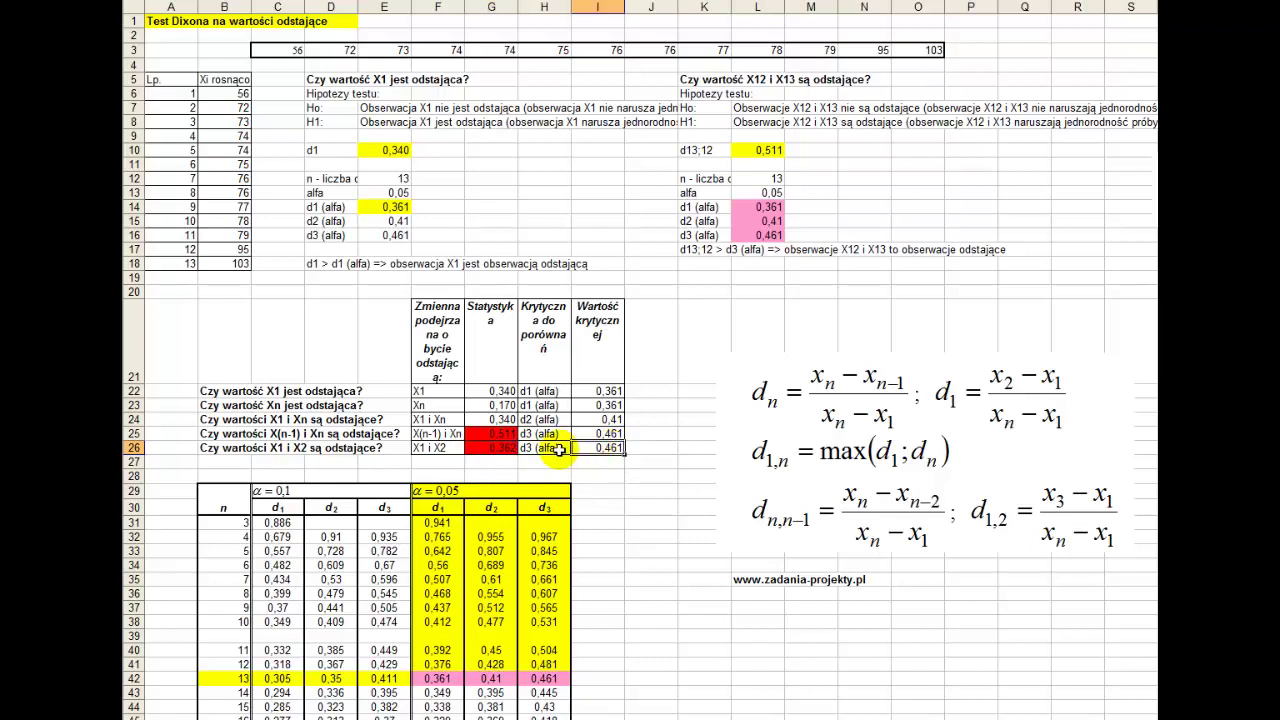